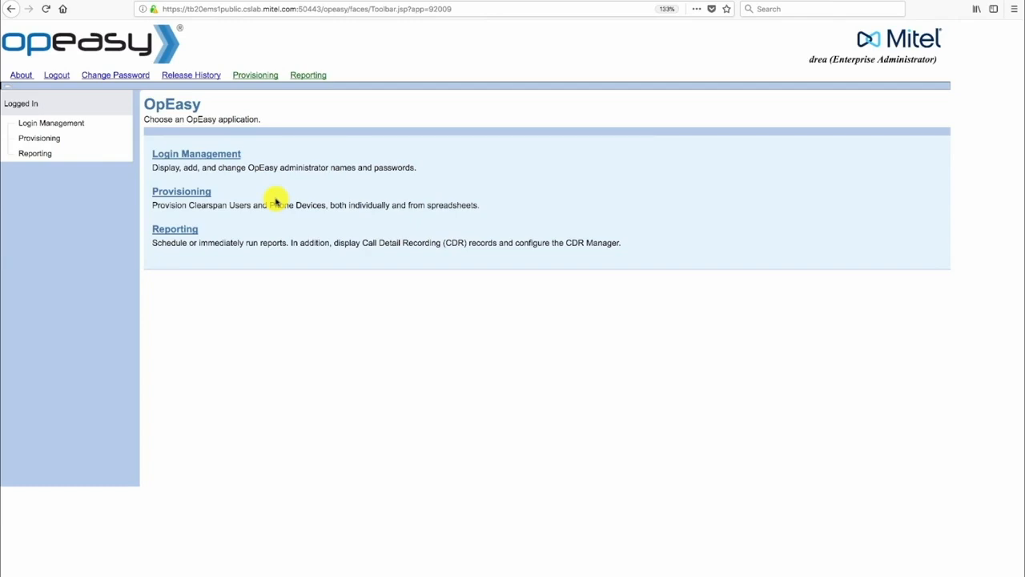
Start adding a new auto attendant for the Hershey group under Provisioning's virtual users
{"action": "left_click", "coordinate": [183, 195]}
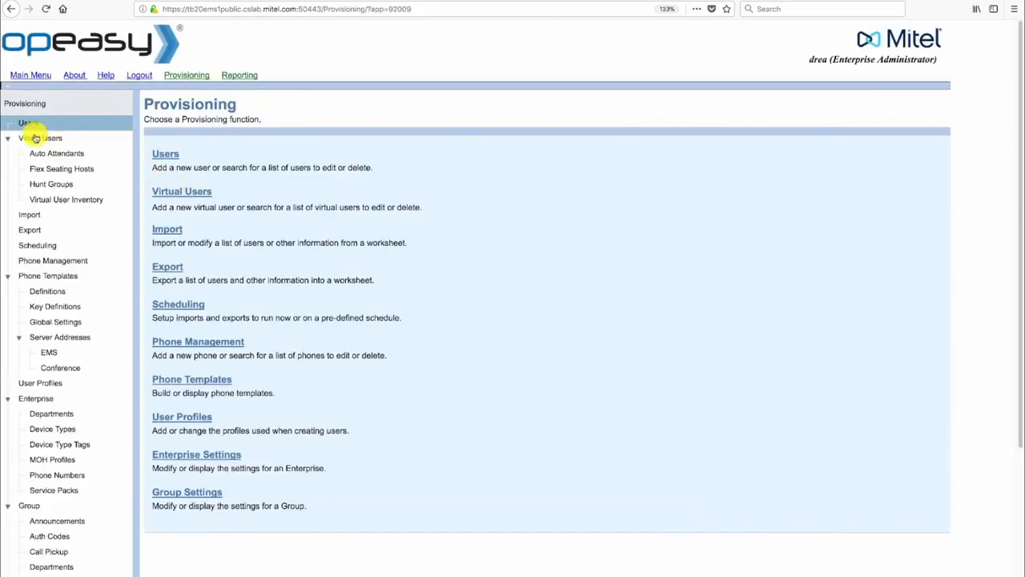
{"action": "left_click", "coordinate": [36, 137]}
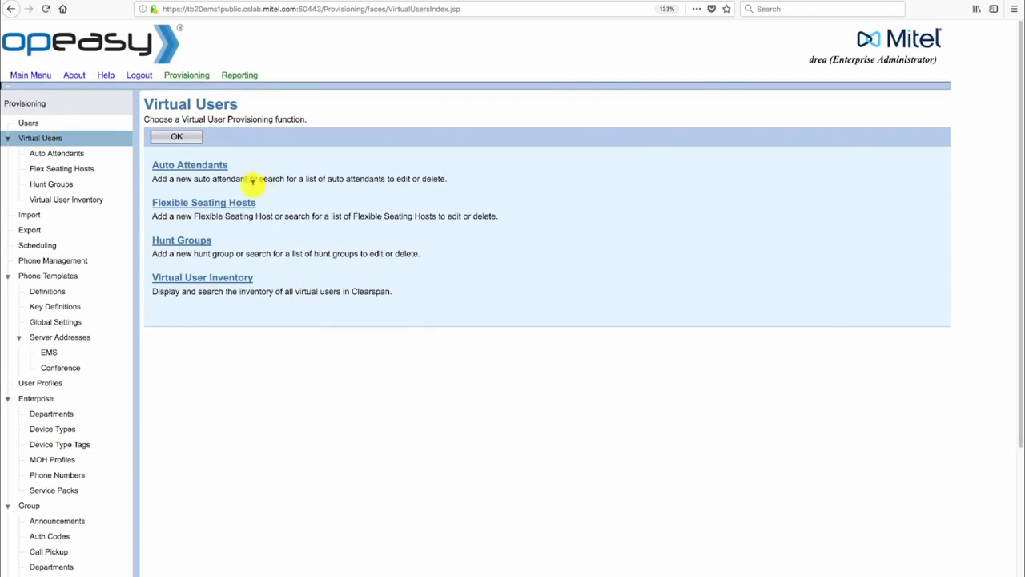
{"action": "left_click", "coordinate": [200, 165]}
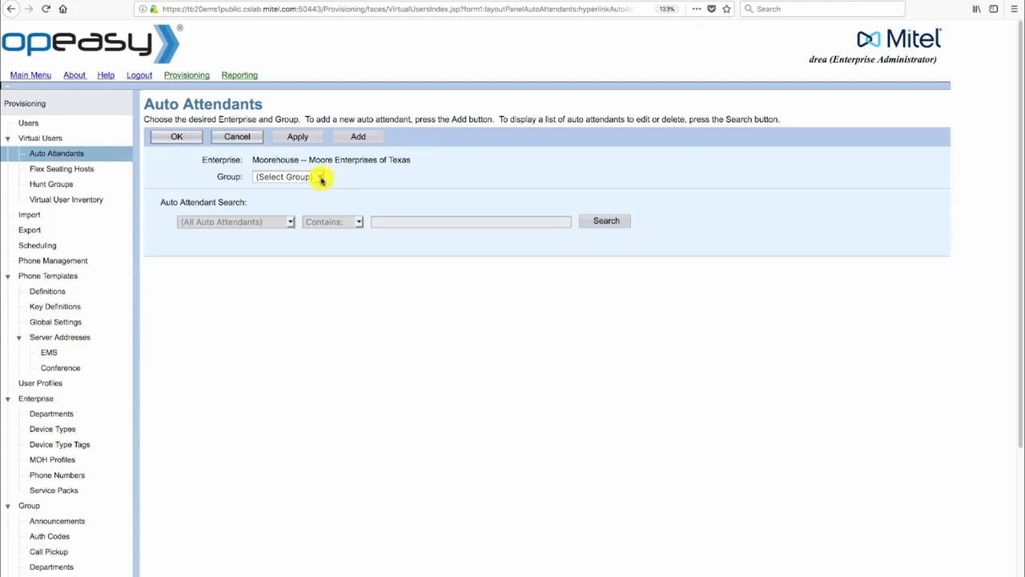
{"action": "left_click", "coordinate": [319, 178]}
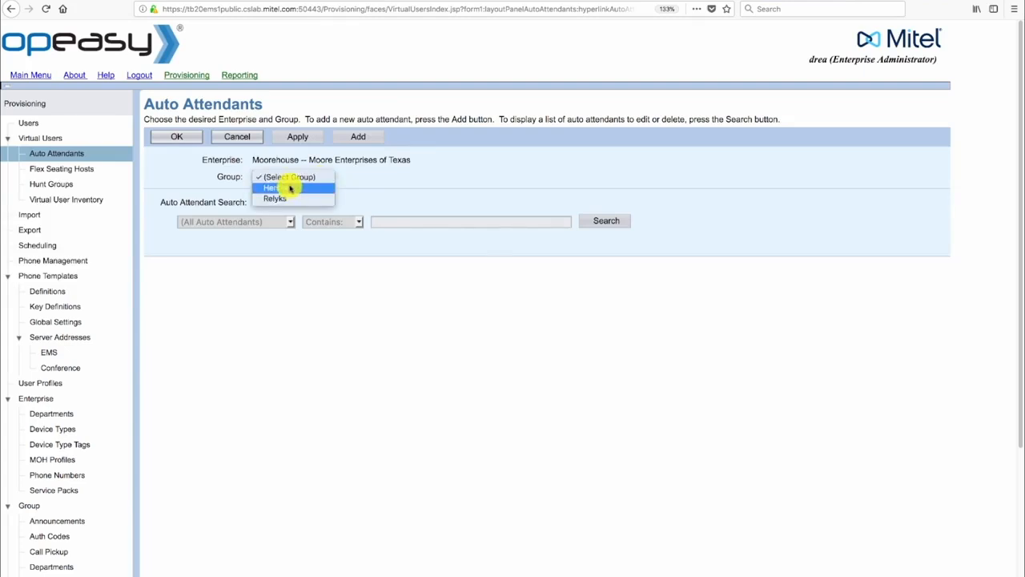
{"action": "left_click", "coordinate": [290, 187]}
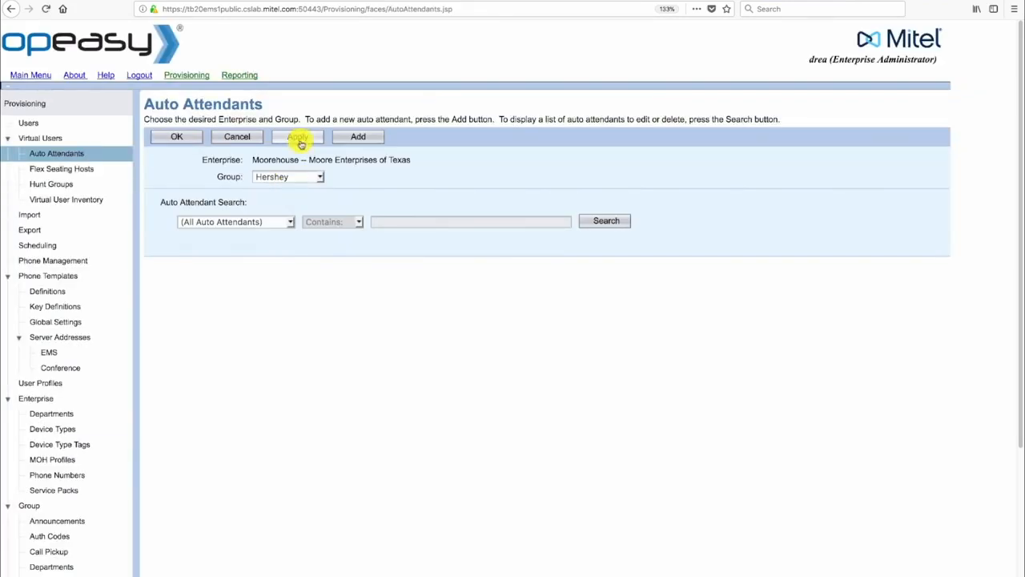
{"action": "left_click", "coordinate": [361, 138]}
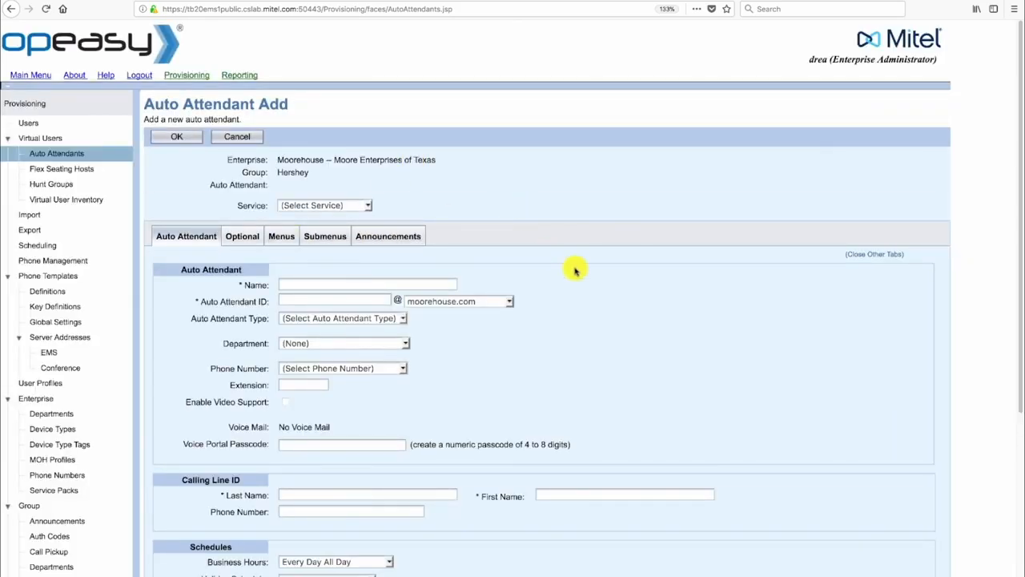
Name the auto attendant Moore Auto Attendant and set its ID to MooreAA
{"action": "left_click", "coordinate": [299, 283]}
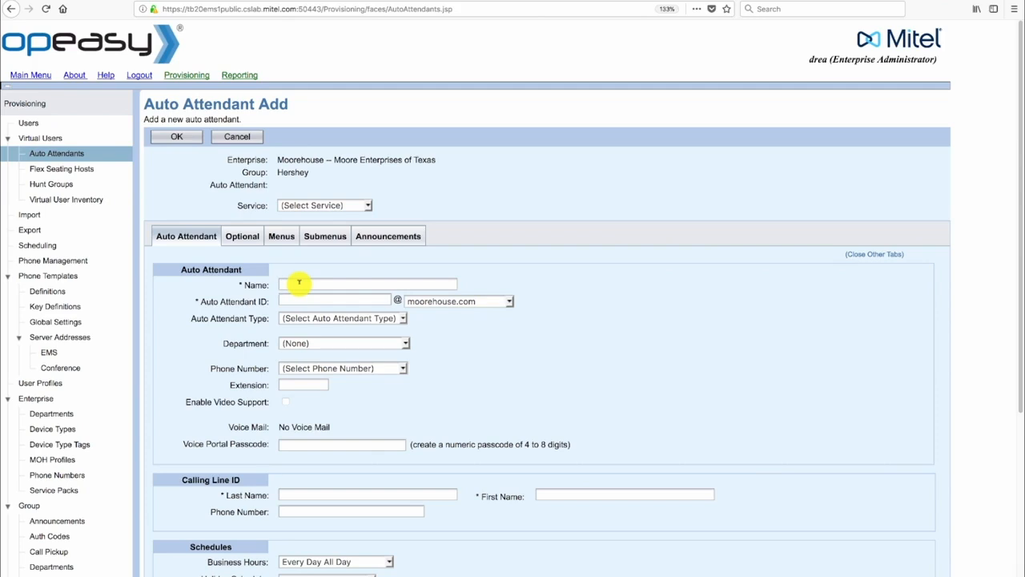
{"action": "type", "text": "Moore Auto Attend"}
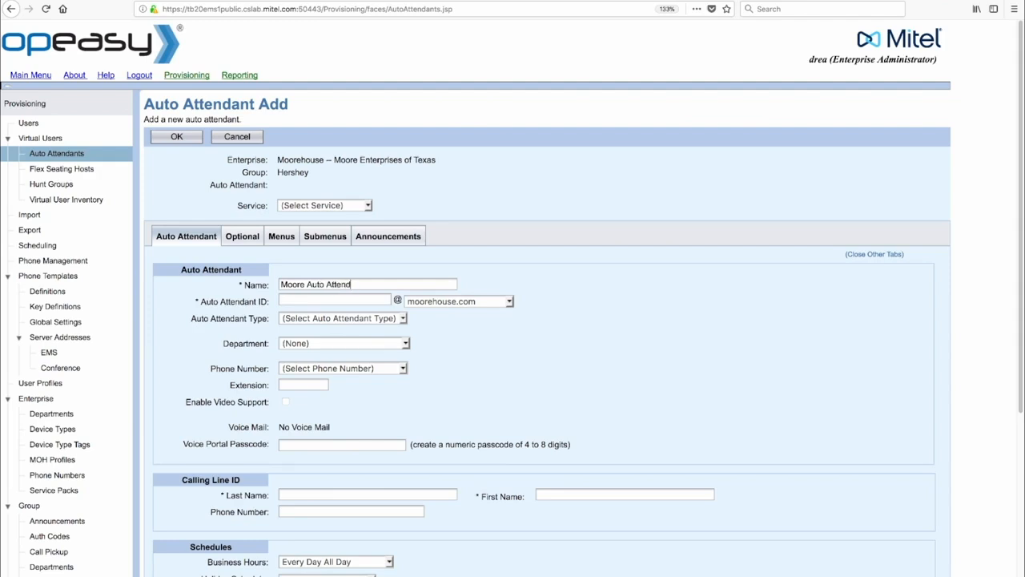
{"action": "type", "text": "ant"}
{"action": "left_click", "coordinate": [294, 300]}
{"action": "type", "text": "MooreAA"}
Set the auto attendant type to Standard and assign it the first full phone number offered
{"action": "left_click", "coordinate": [404, 319]}
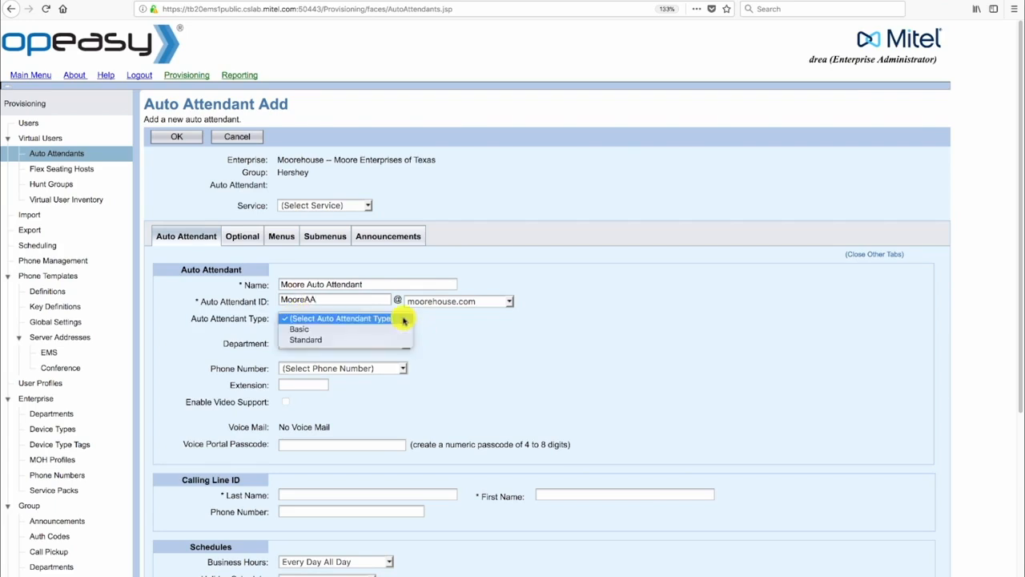
{"action": "left_click", "coordinate": [317, 341]}
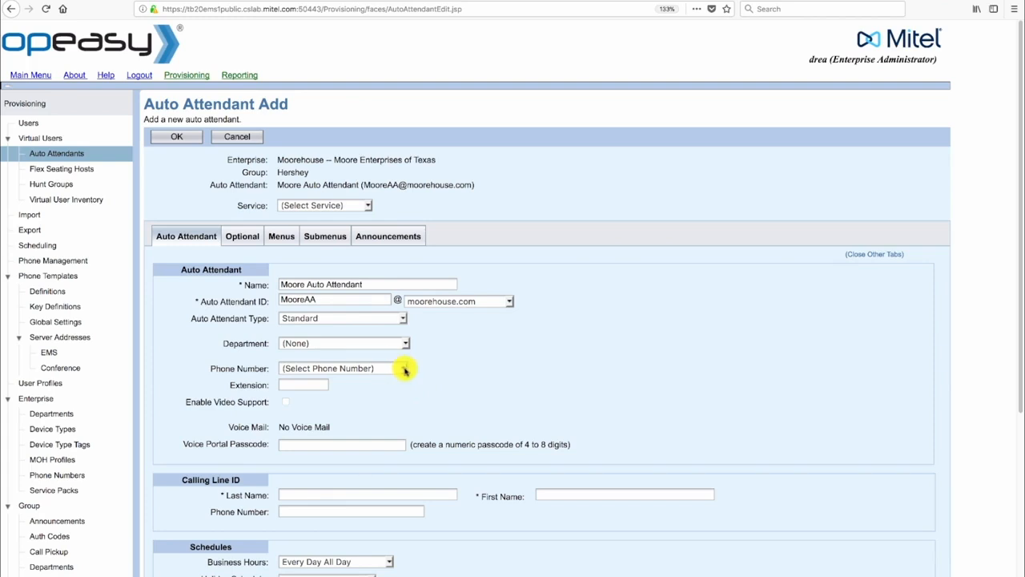
{"action": "left_click", "coordinate": [405, 369]}
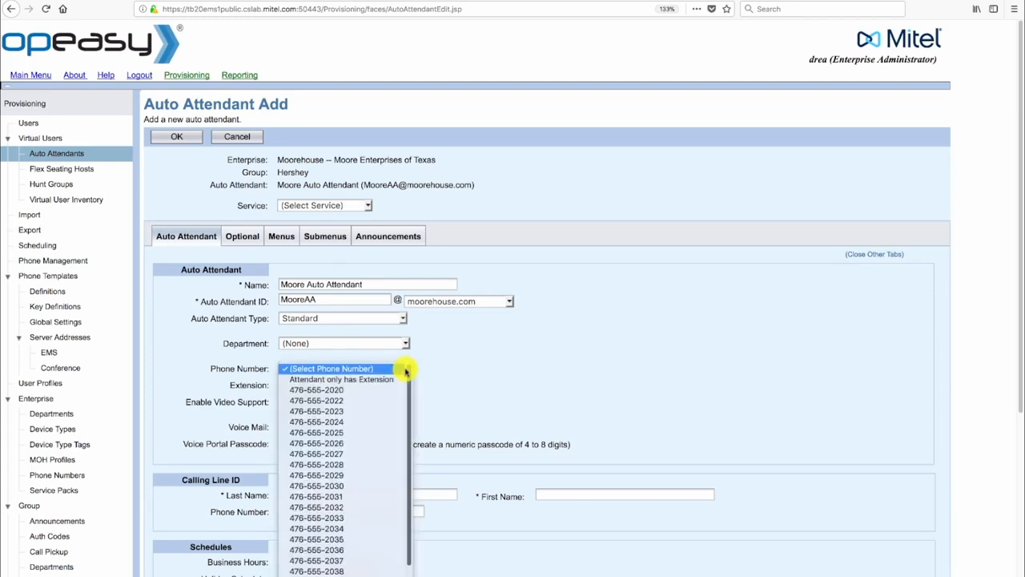
{"action": "left_click", "coordinate": [353, 391]}
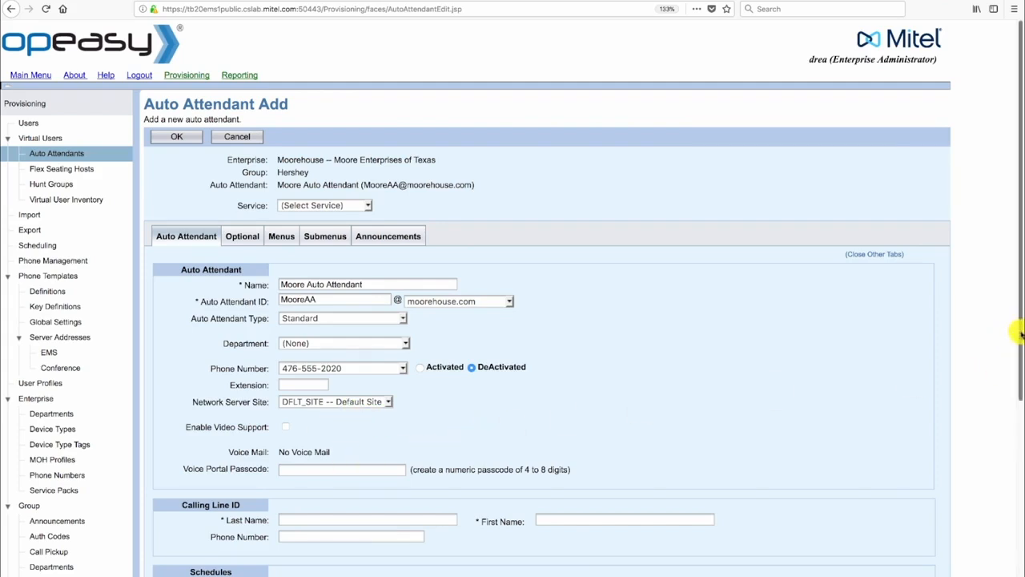
Open the Voice Mail service settings for the auto attendant and return to its general settings
{"action": "scroll", "coordinate": [1019, 336], "scroll_direction": "down", "scroll_amount": 1}
{"action": "left_click_drag", "start_coordinate": [1019, 385], "coordinate": [1021, 473]}
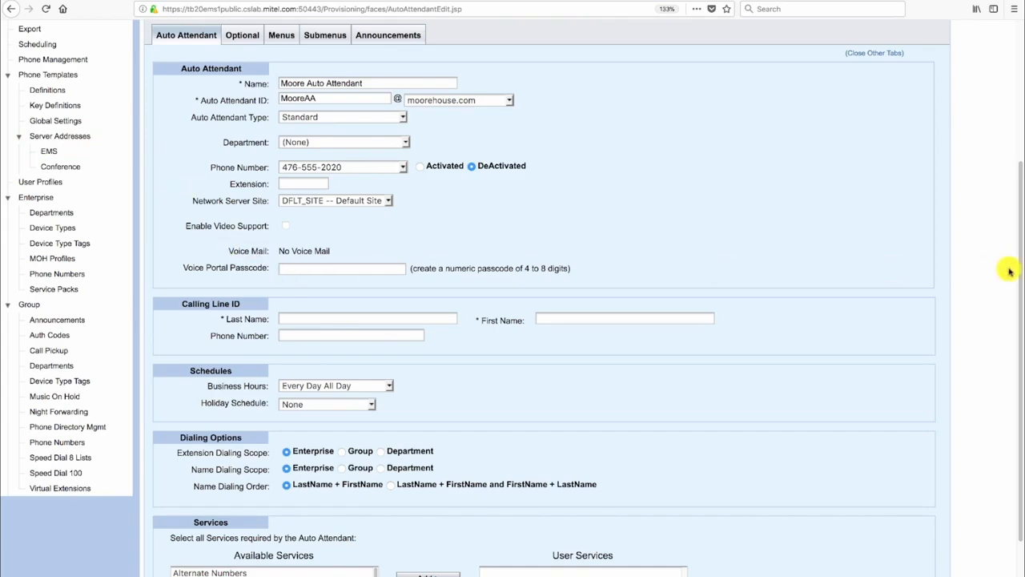
{"action": "scroll", "coordinate": [1022, 257], "scroll_direction": "up", "scroll_amount": 2}
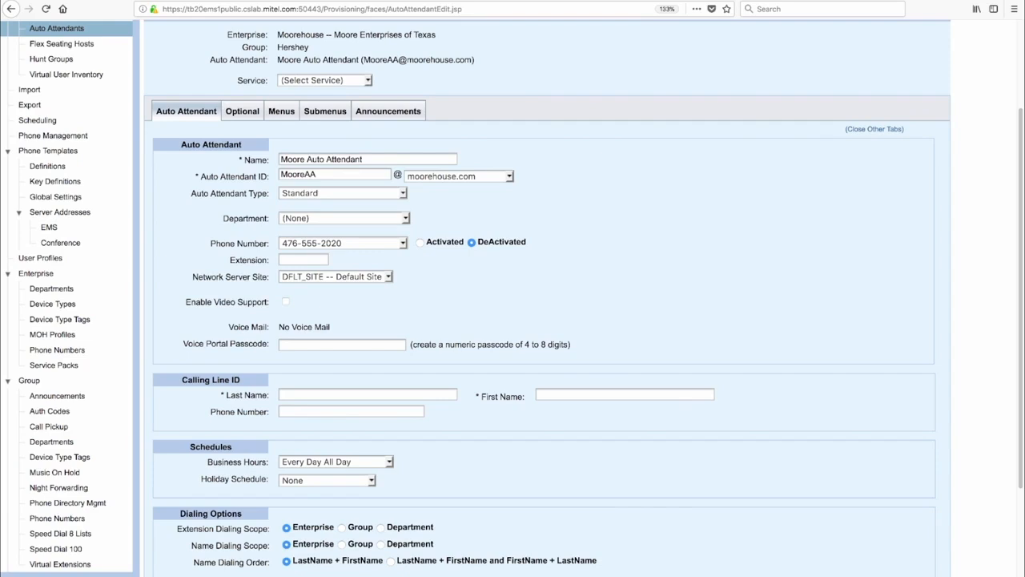
{"action": "left_click", "coordinate": [367, 82]}
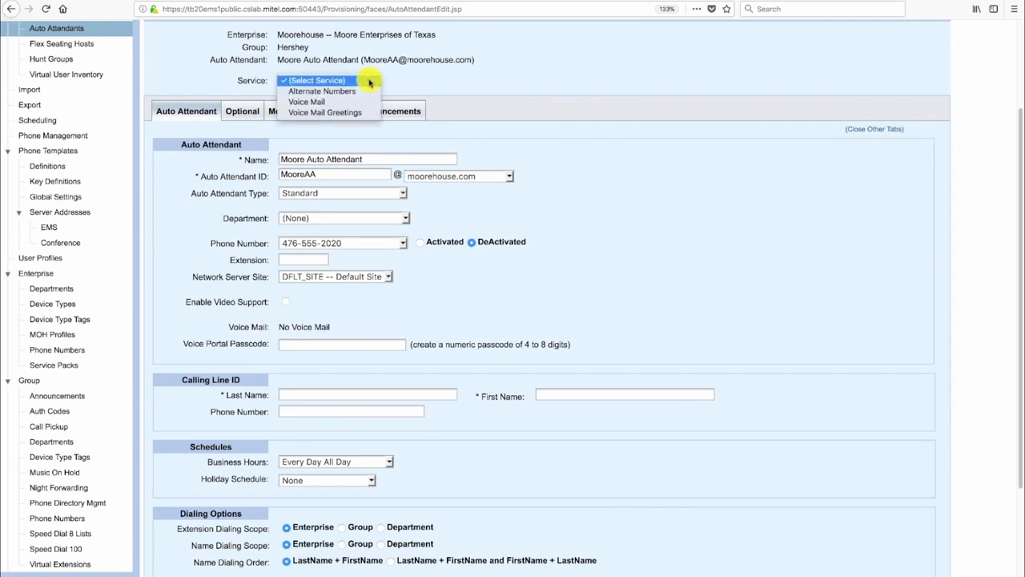
{"action": "left_click", "coordinate": [324, 103]}
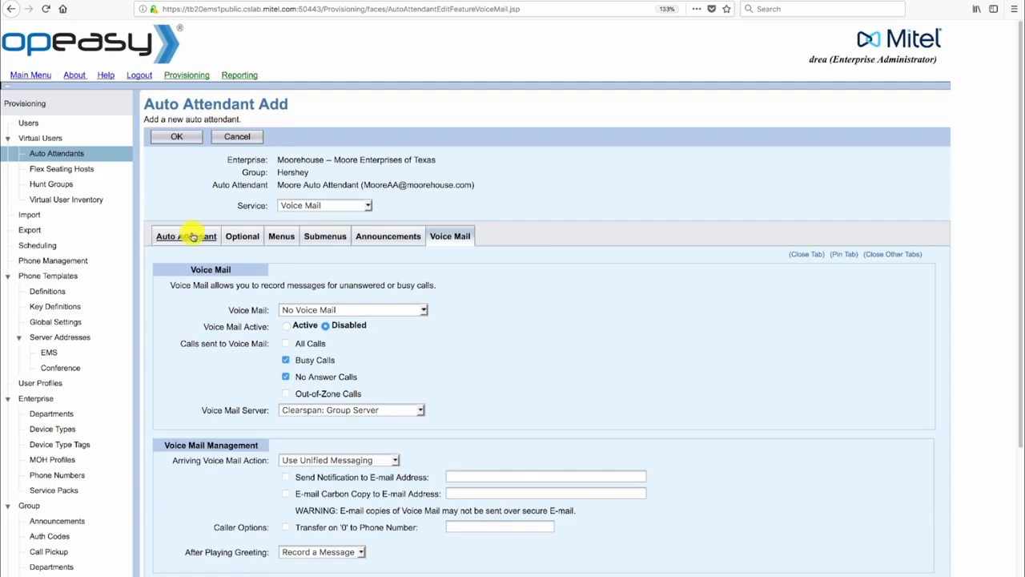
{"action": "left_click", "coordinate": [192, 237]}
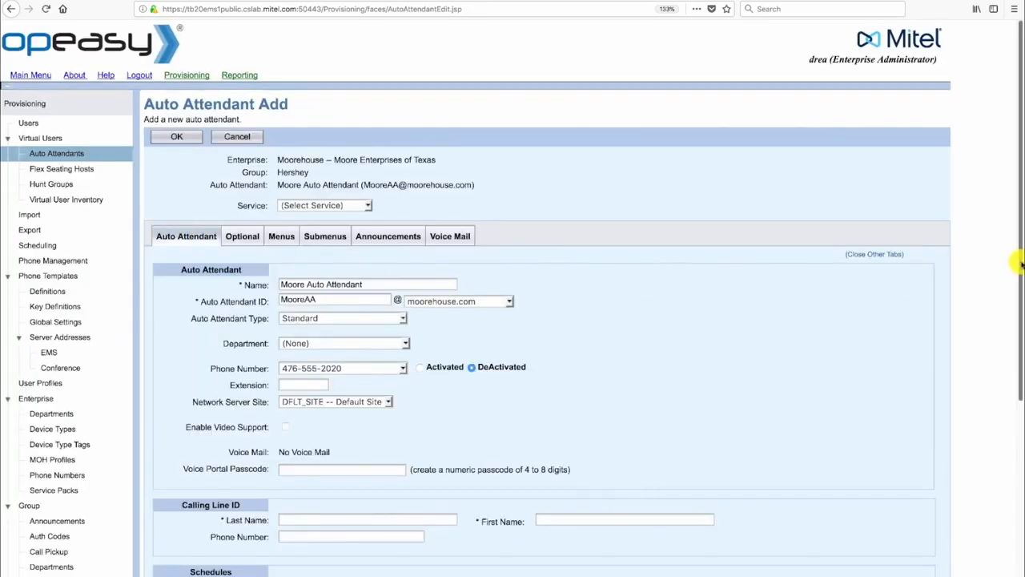
Fill in the Calling Line ID with last name Moore, first name AutoAttendant and the auto attendant's phone number
{"action": "scroll", "coordinate": [1015, 256], "scroll_direction": "down", "scroll_amount": 5}
{"action": "scroll", "coordinate": [993, 437], "scroll_direction": "down", "scroll_amount": 2}
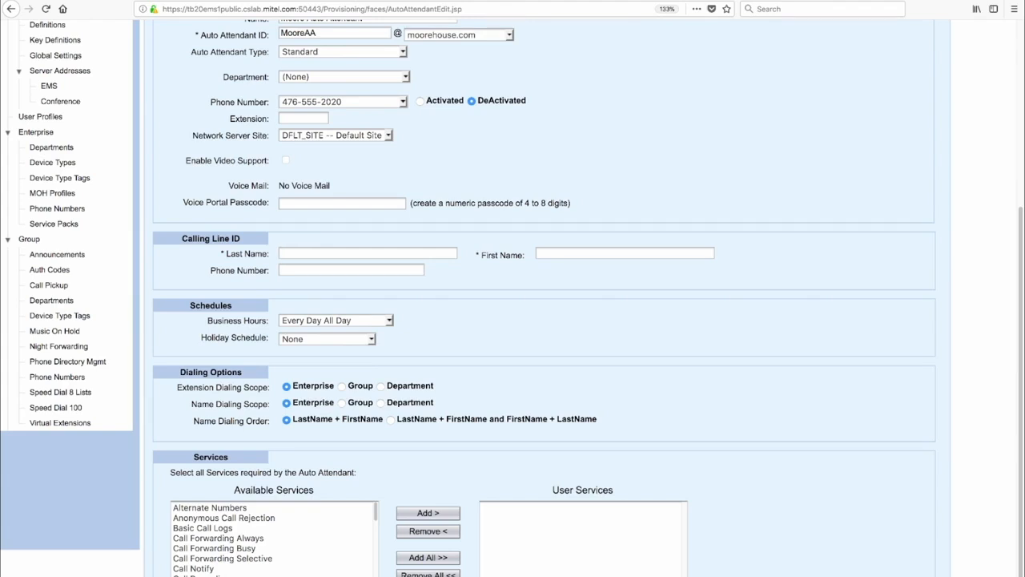
{"action": "type", "text": "Moore"}
{"action": "left_click", "coordinate": [563, 253]}
{"action": "type", "text": "AutoAttendant"}
{"action": "left_click", "coordinate": [296, 270]}
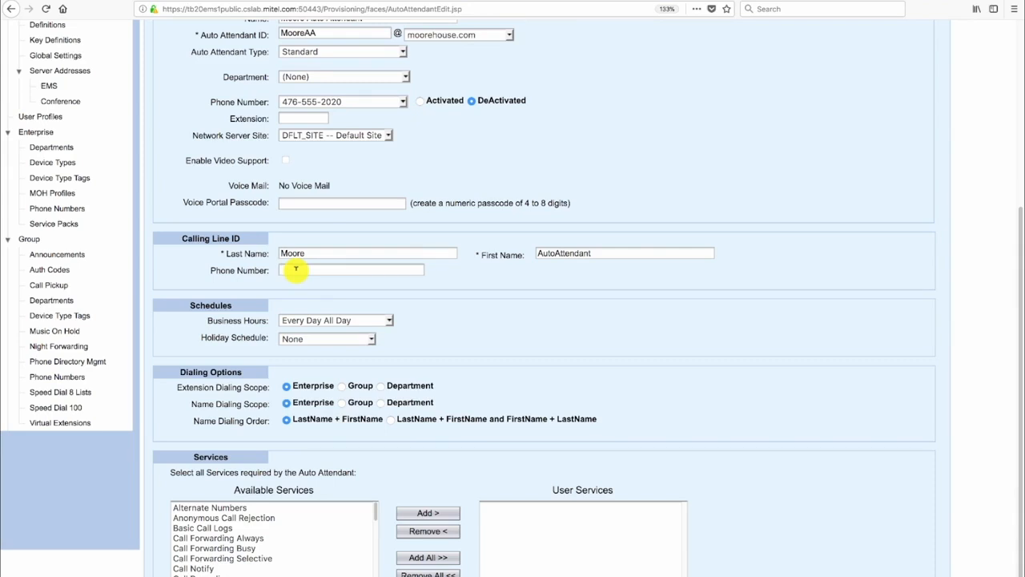
{"action": "type", "text": "4765552020"}
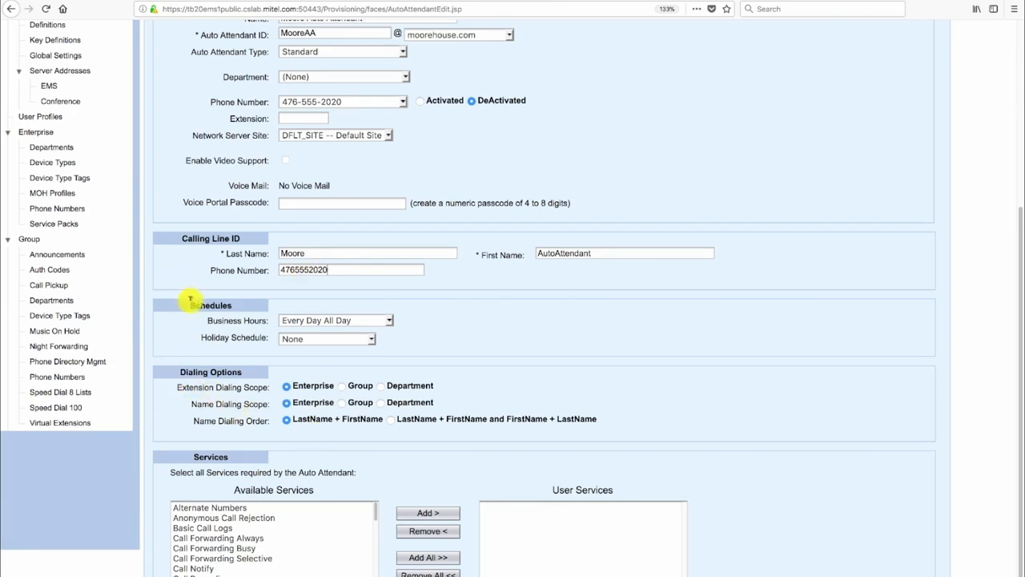
Set the business hours schedule to BusHours7-7 (Enterprise) and the holiday schedule to Holidays (Enterprise)
{"action": "left_click", "coordinate": [391, 323]}
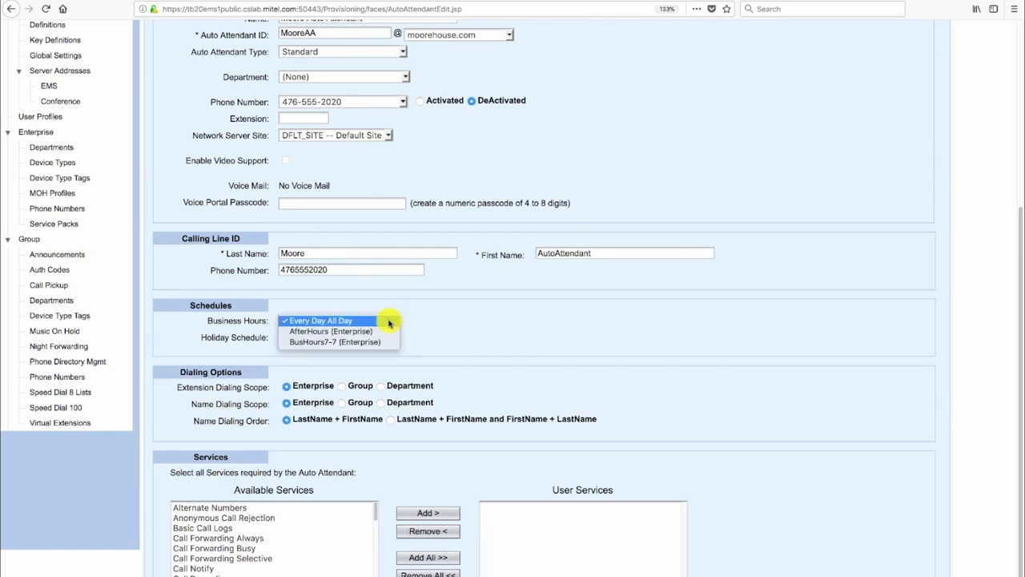
{"action": "left_click", "coordinate": [351, 343]}
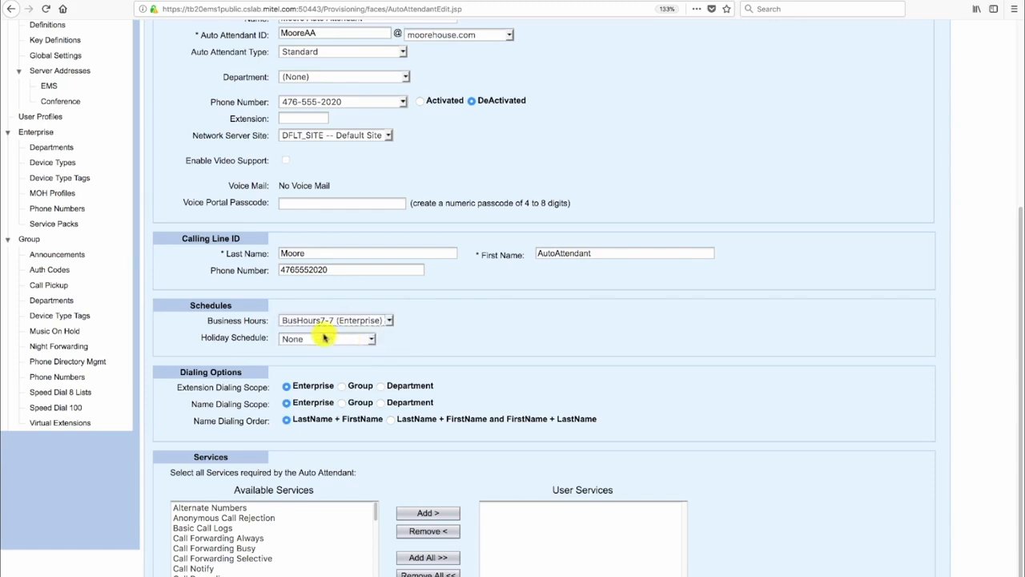
{"action": "left_click", "coordinate": [372, 341]}
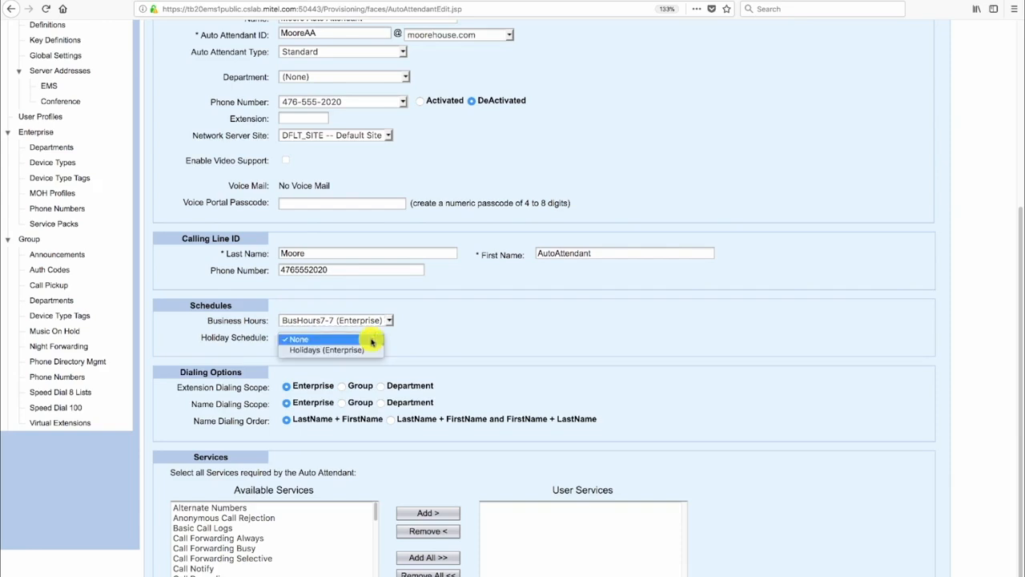
{"action": "left_click", "coordinate": [322, 351]}
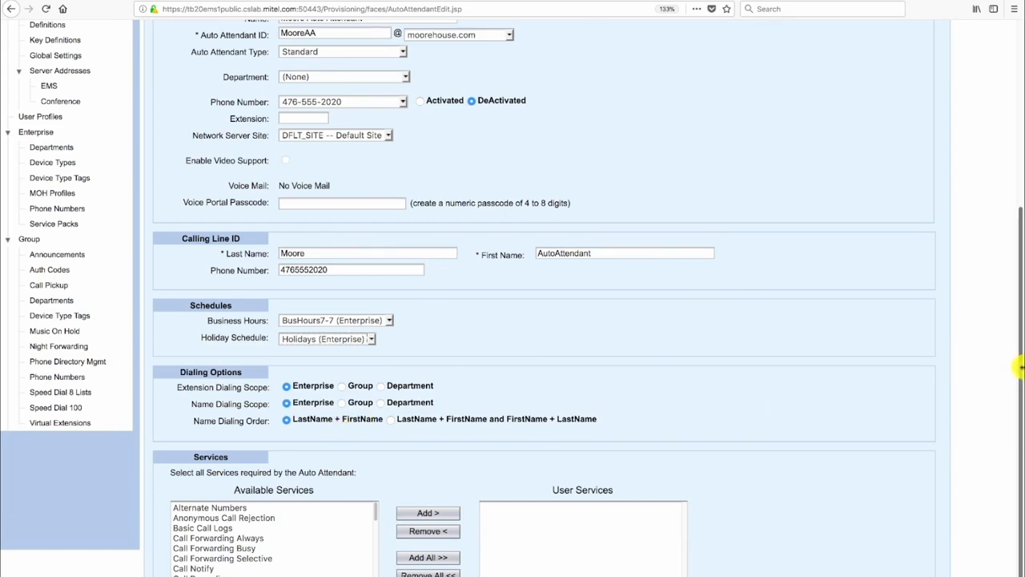
Review the available services and optional settings, and select the Business Hours Menu in the auto attendant's menu settings
{"action": "left_click_drag", "start_coordinate": [1022, 356], "coordinate": [1022, 370]}
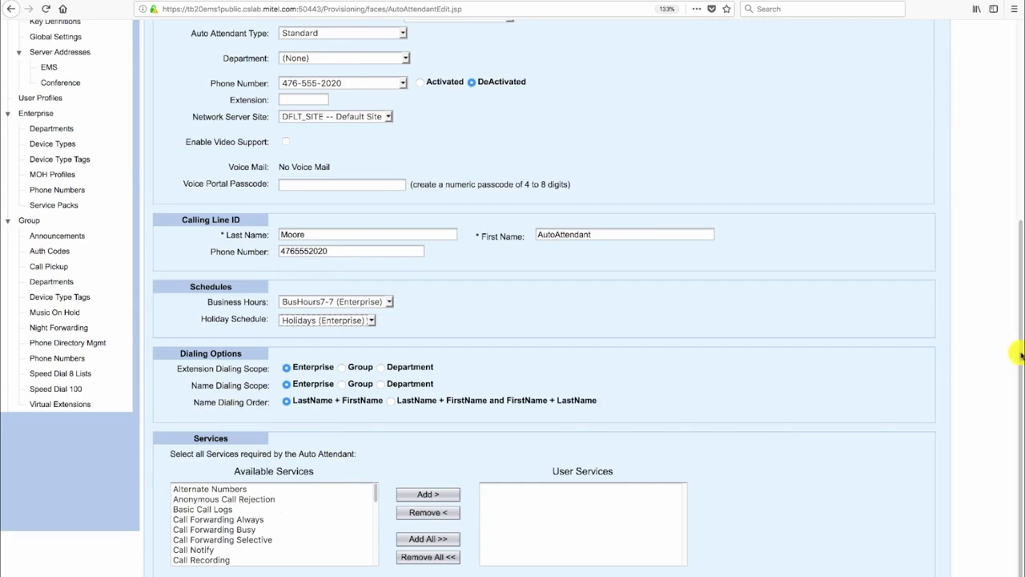
{"action": "left_click_drag", "start_coordinate": [1022, 354], "coordinate": [1020, 271]}
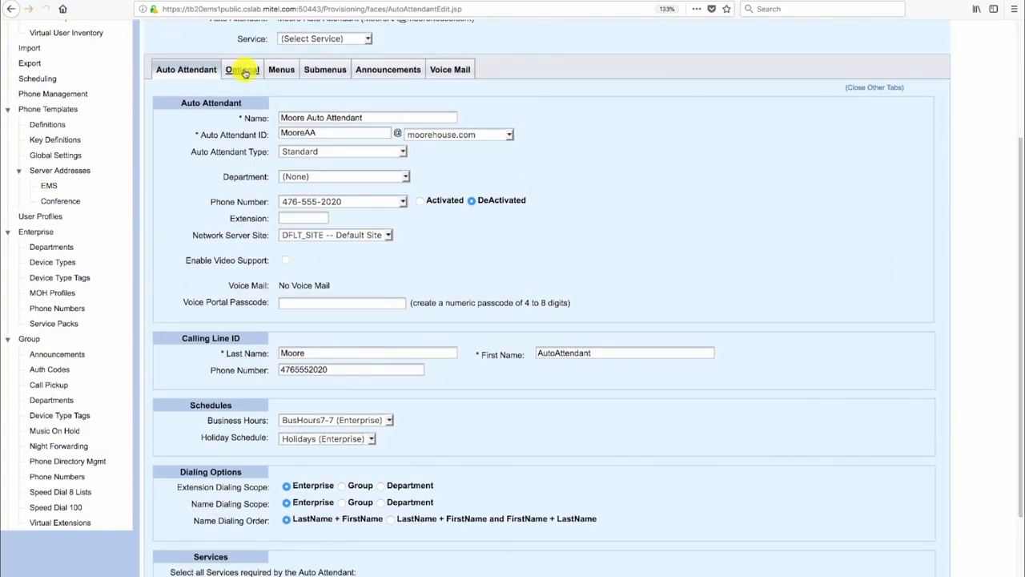
{"action": "left_click", "coordinate": [244, 71]}
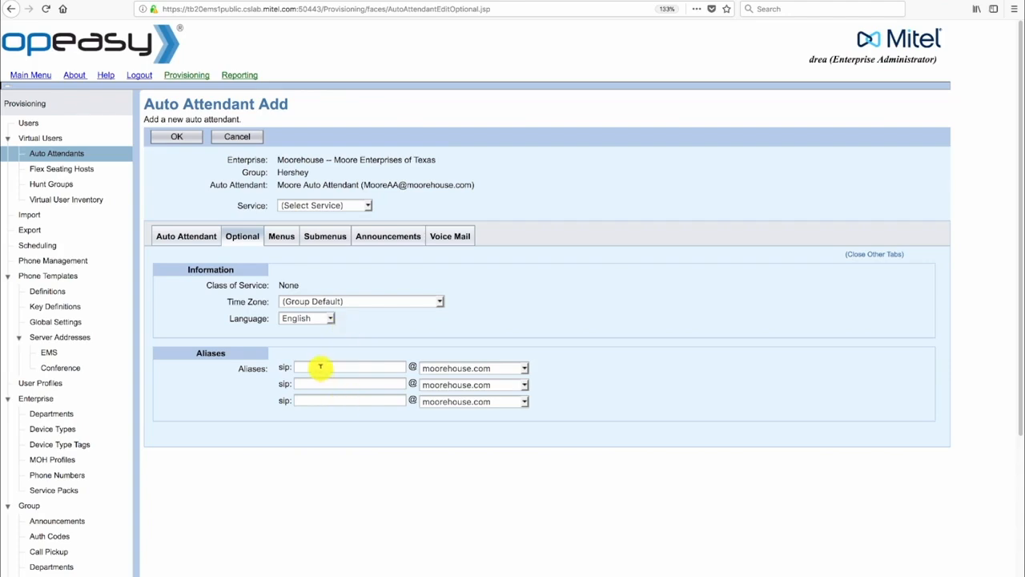
{"action": "left_click", "coordinate": [282, 237]}
{"action": "left_click", "coordinate": [375, 286]}
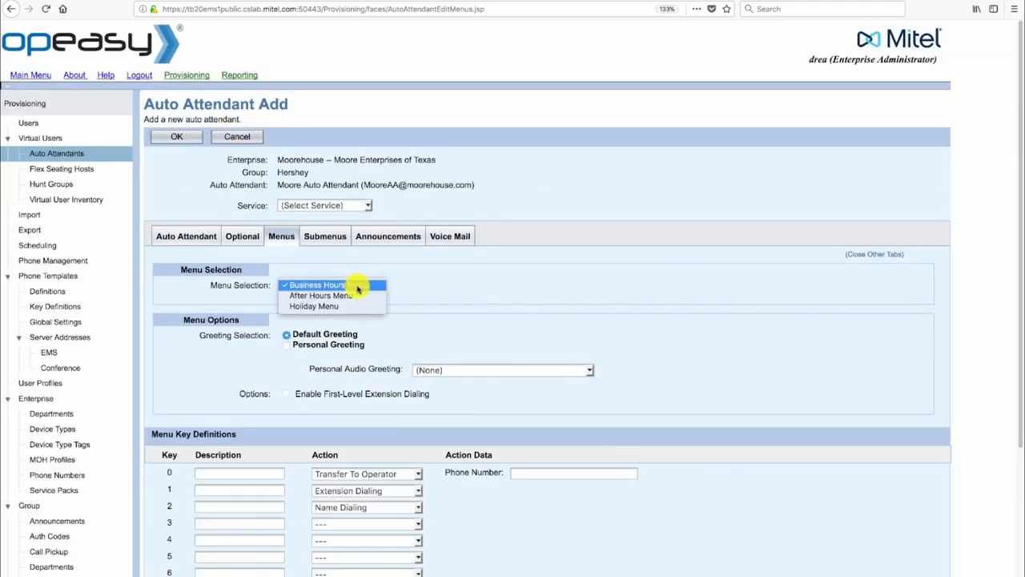
{"action": "left_click", "coordinate": [358, 286]}
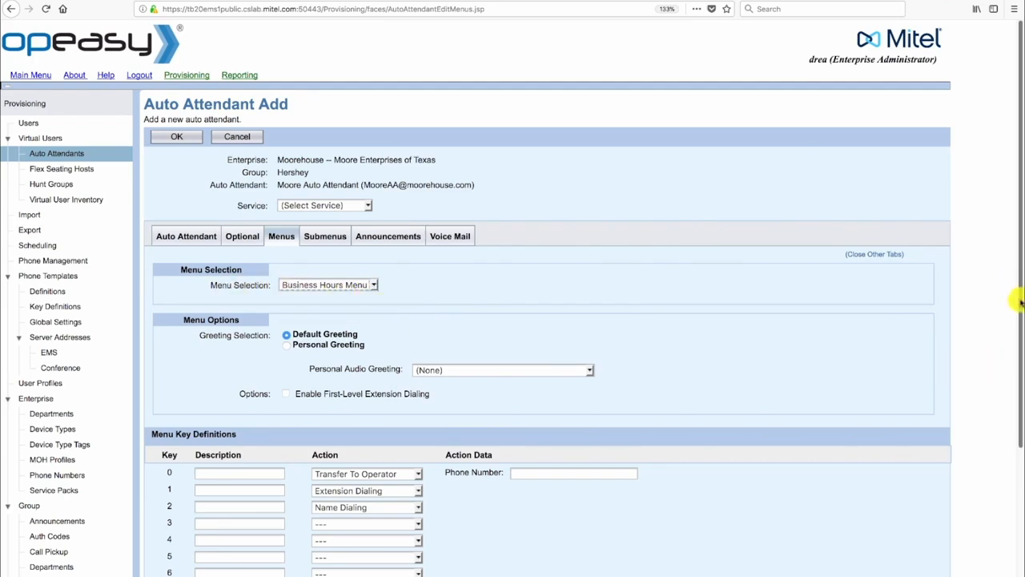
Give the Business Hours Menu the personal greeting Business7-7.wav (Group) and enable first-level extension dialing
{"action": "left_click_drag", "start_coordinate": [1019, 297], "coordinate": [1019, 407]}
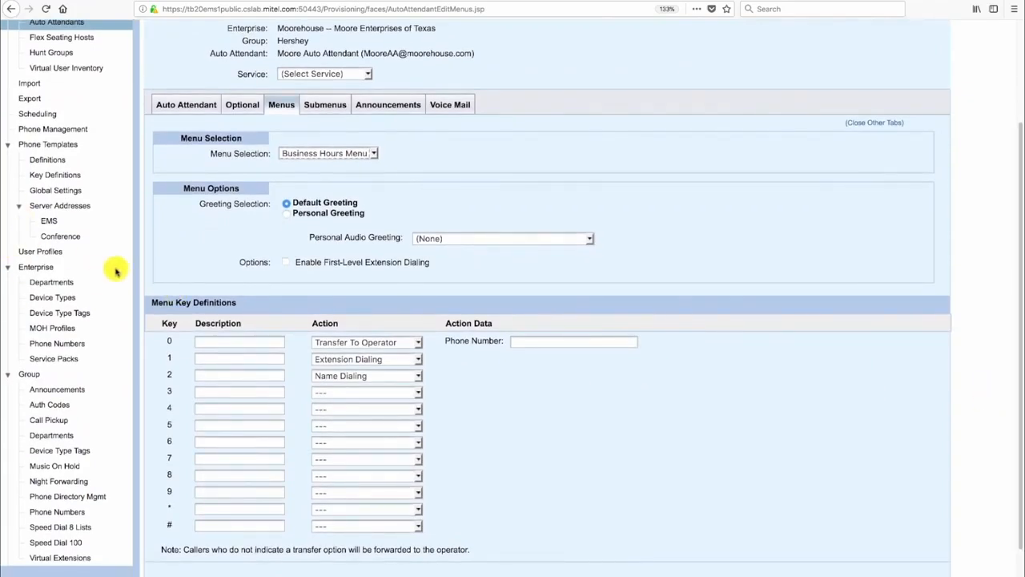
{"action": "left_click", "coordinate": [288, 215]}
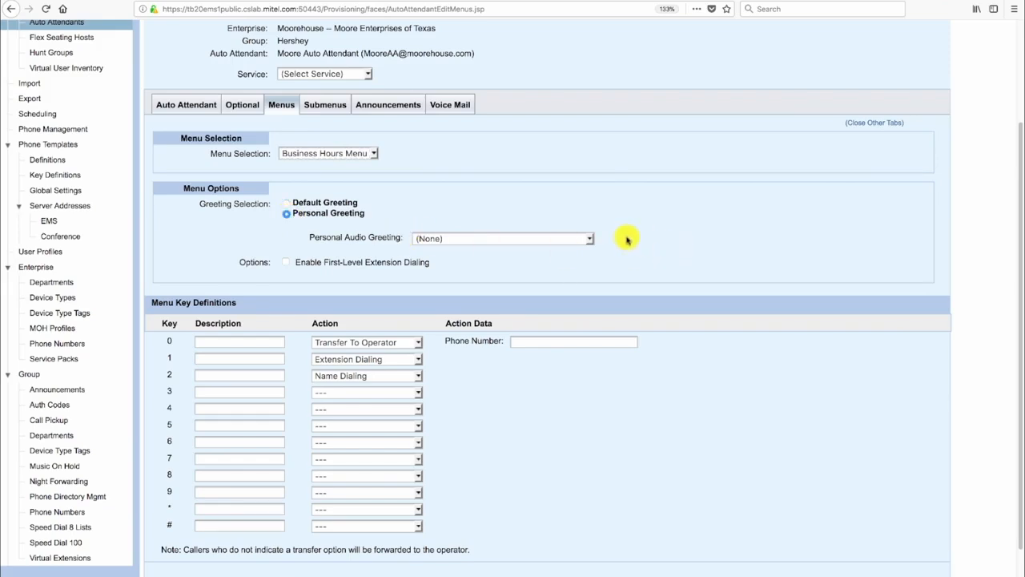
{"action": "left_click", "coordinate": [589, 239]}
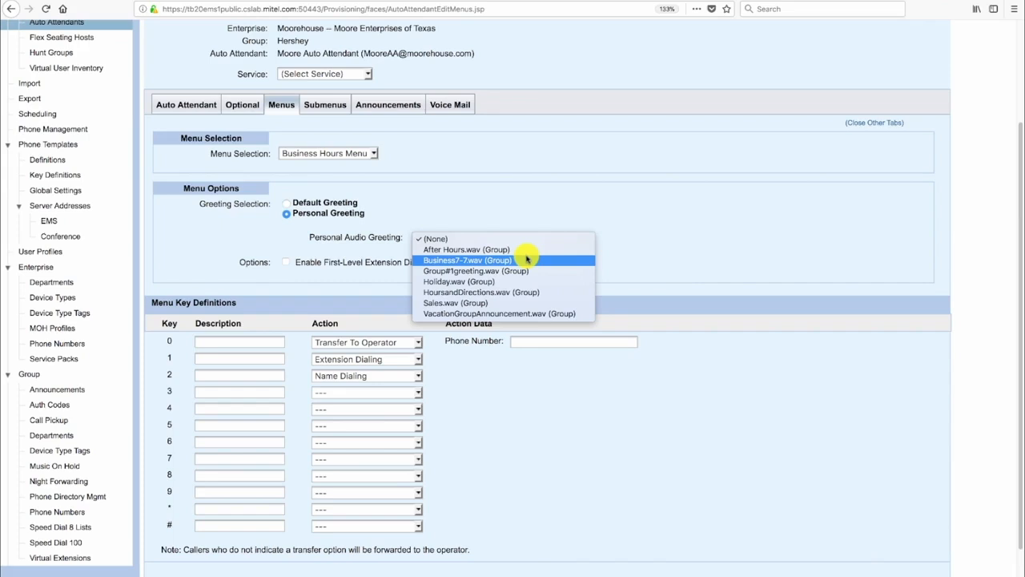
{"action": "left_click", "coordinate": [463, 260]}
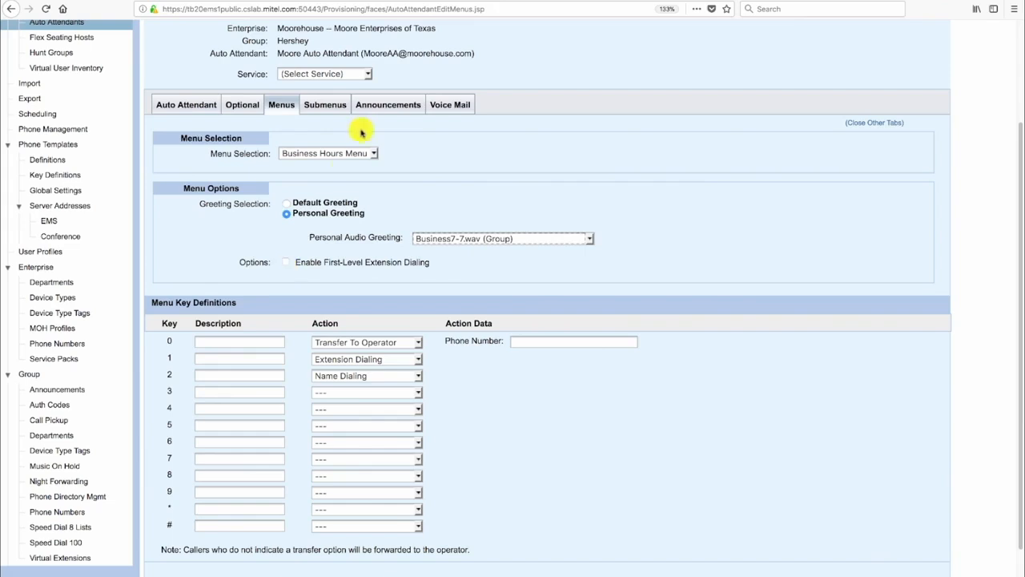
{"action": "left_click", "coordinate": [287, 263]}
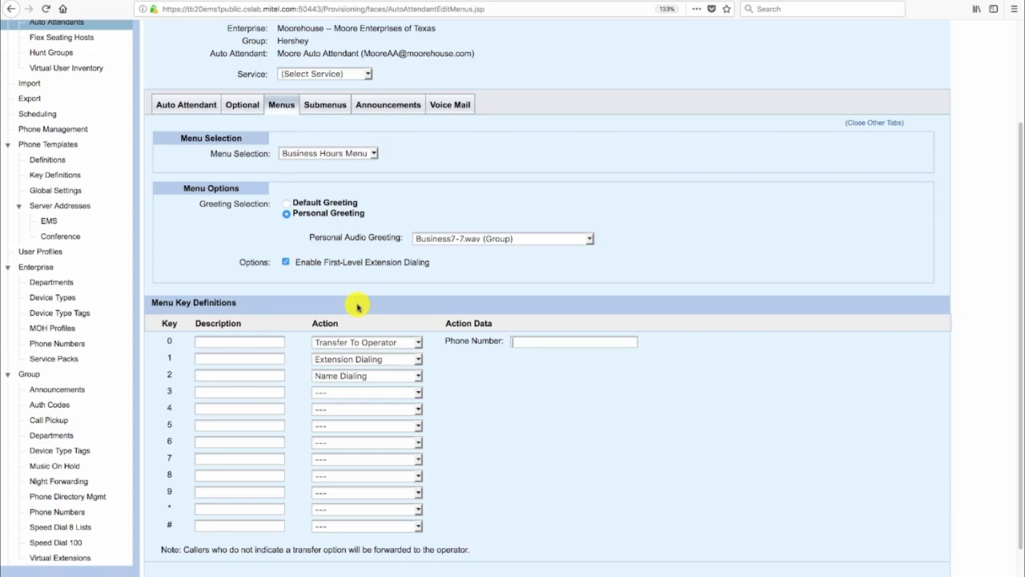
Define key 0 of the Business Hours Menu as Receptionist, with Transfer To Operator to extension 2010
{"action": "left_click", "coordinate": [419, 343]}
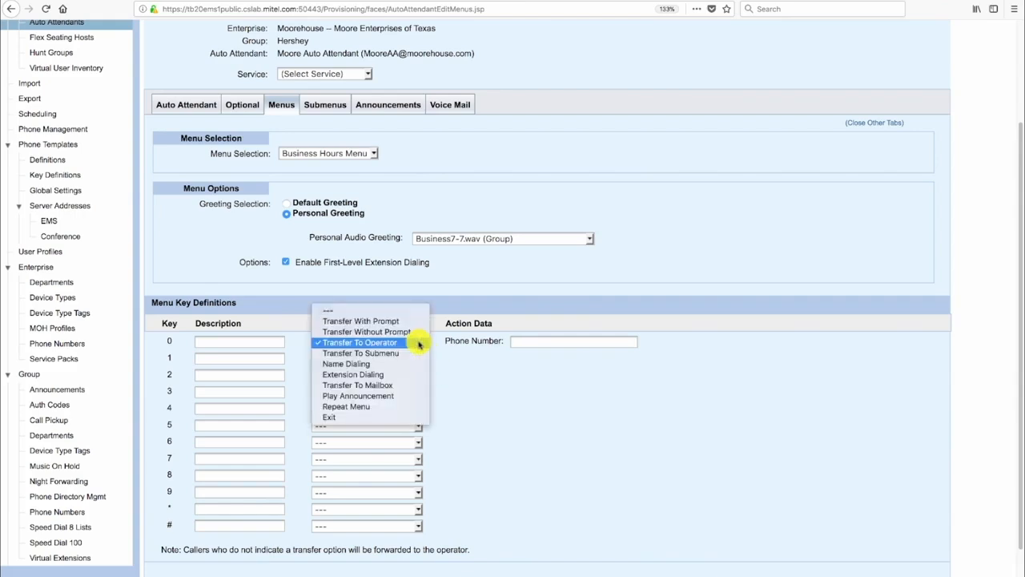
{"action": "left_click", "coordinate": [371, 342]}
{"action": "left_click", "coordinate": [532, 342]}
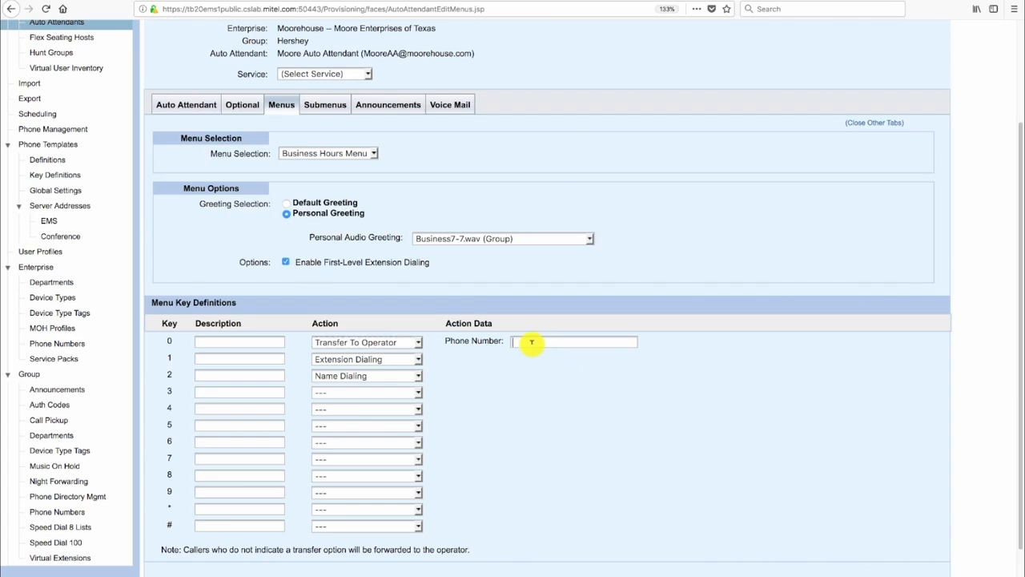
{"action": "type", "text": "2010"}
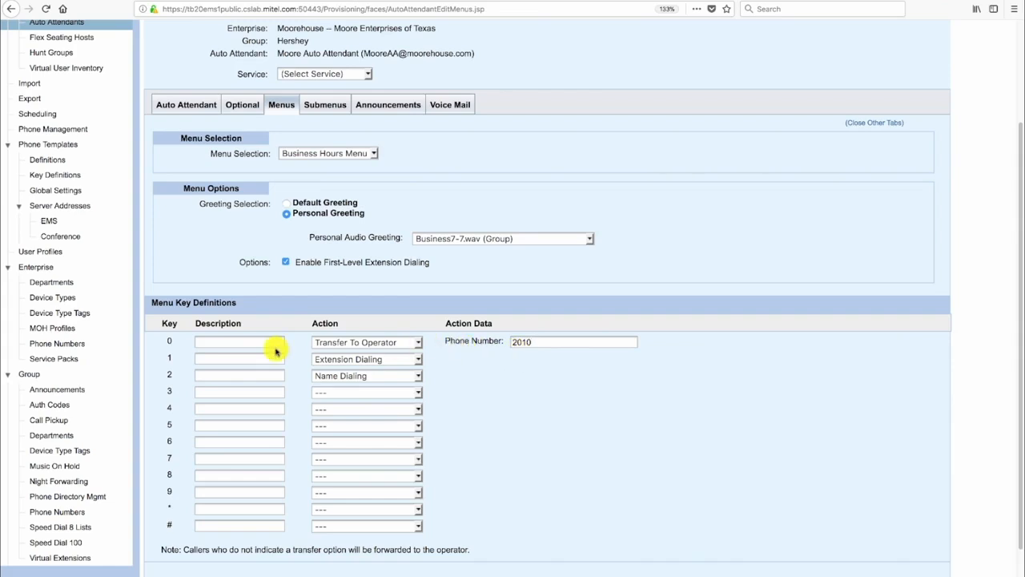
{"action": "left_click", "coordinate": [206, 340]}
{"action": "type", "text": "Receptionist"}
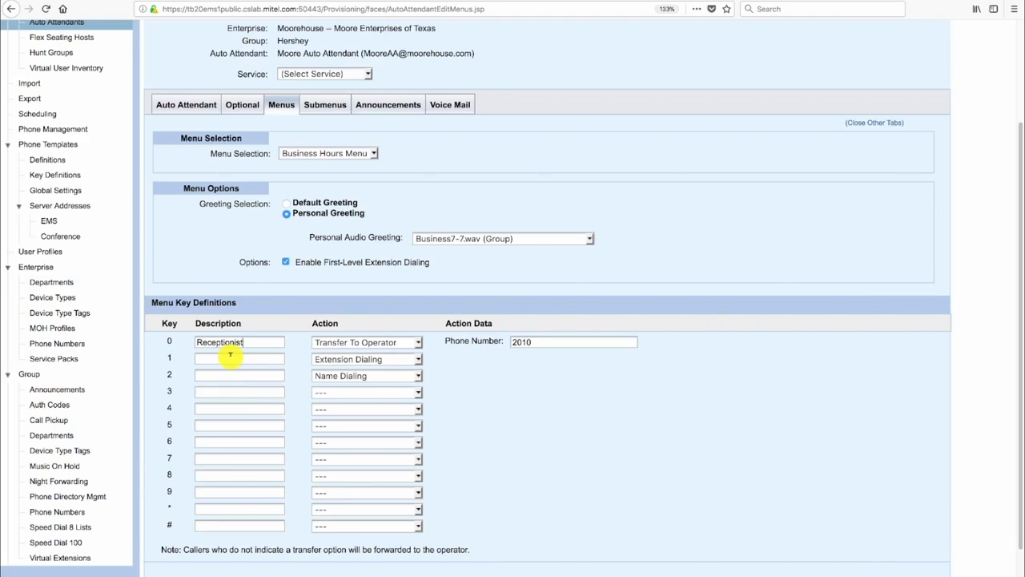
Define key 1 as Directions, with the Play Announcement action and the audio HoursandDirections.wav (Group)
{"action": "left_click", "coordinate": [419, 363]}
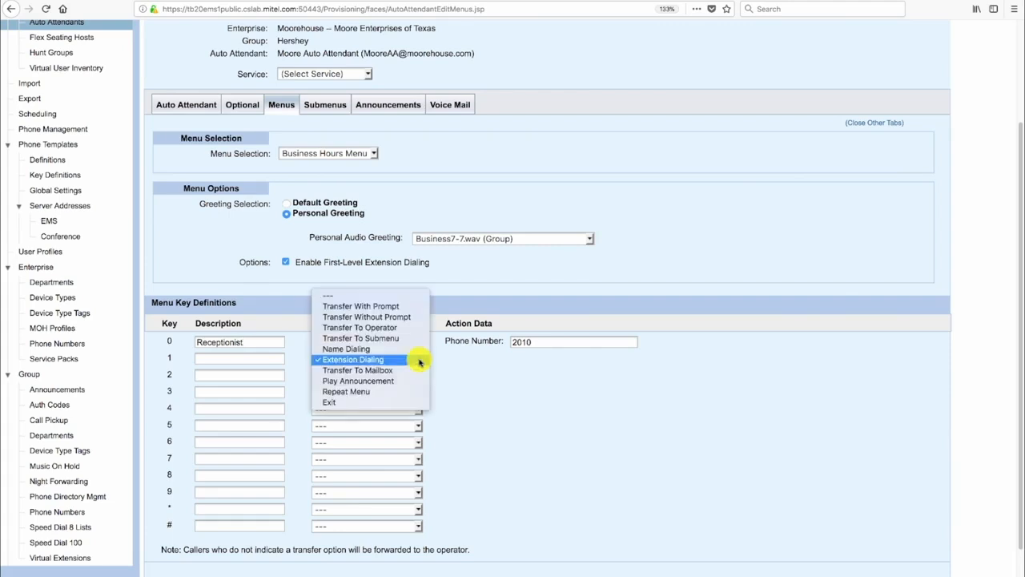
{"action": "left_click", "coordinate": [360, 381]}
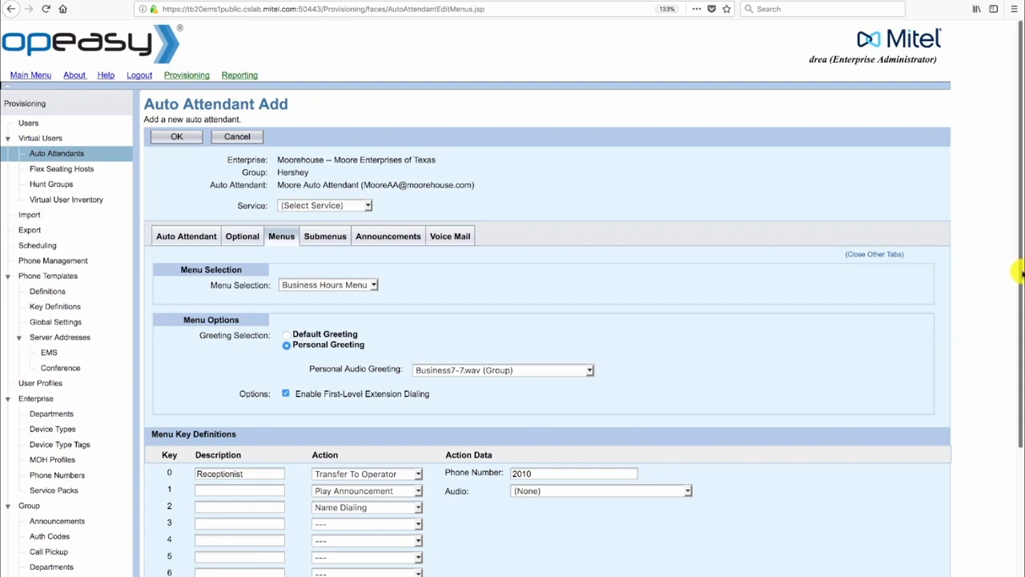
{"action": "left_click_drag", "start_coordinate": [1018, 286], "coordinate": [1004, 451]}
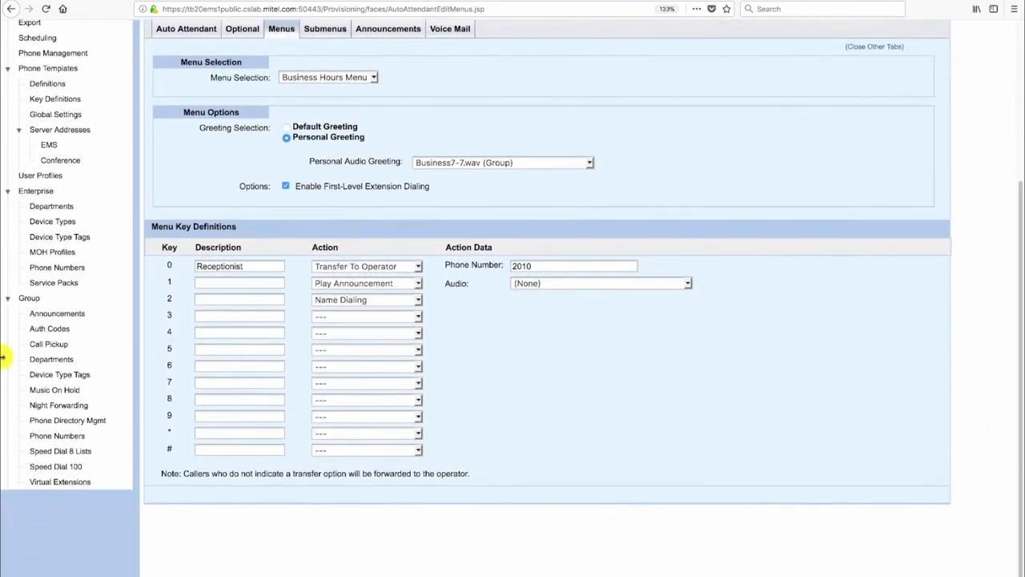
{"action": "left_click", "coordinate": [215, 281]}
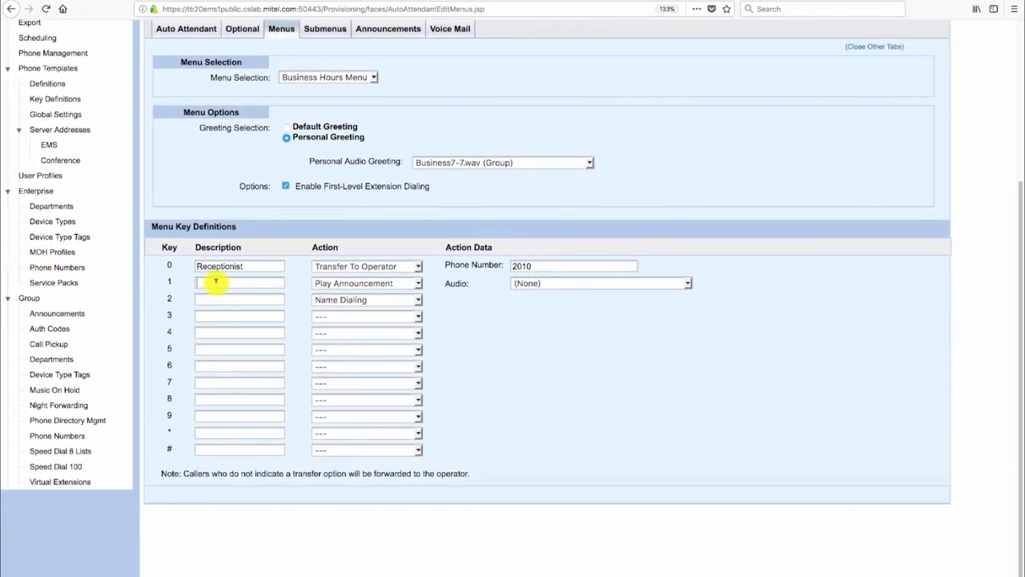
{"action": "type", "text": "Directions"}
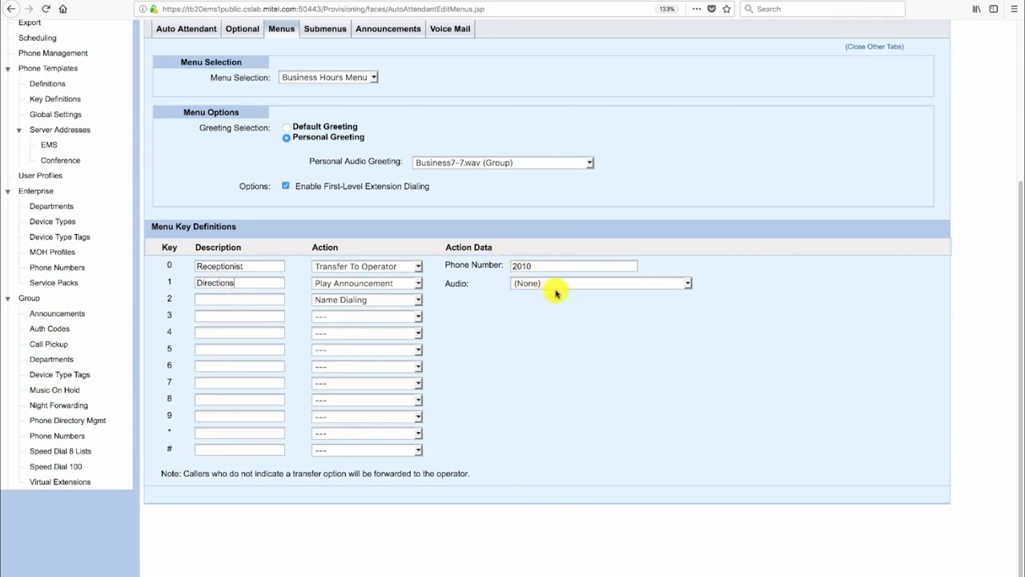
{"action": "left_click", "coordinate": [689, 286]}
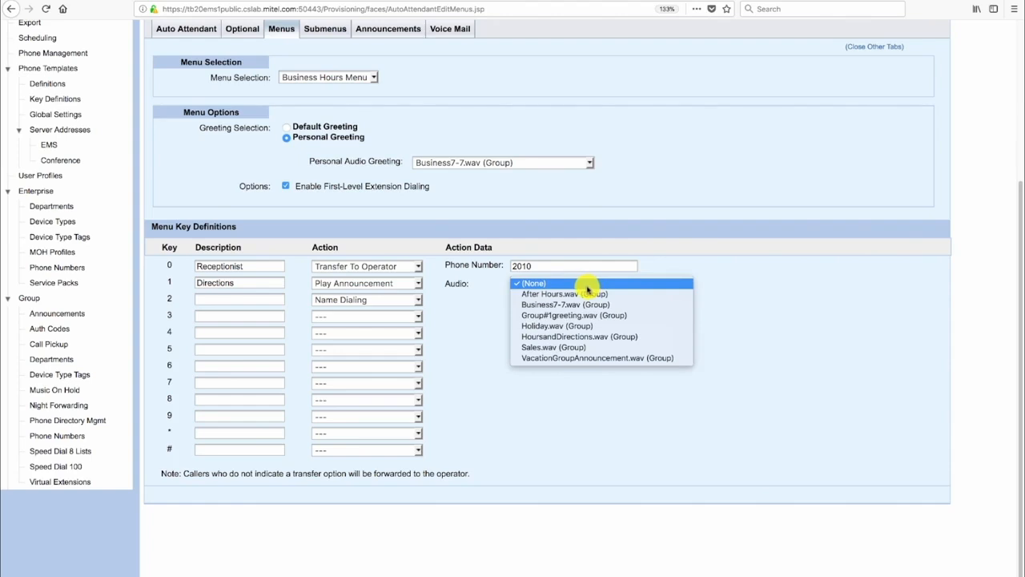
{"action": "left_click", "coordinate": [590, 340]}
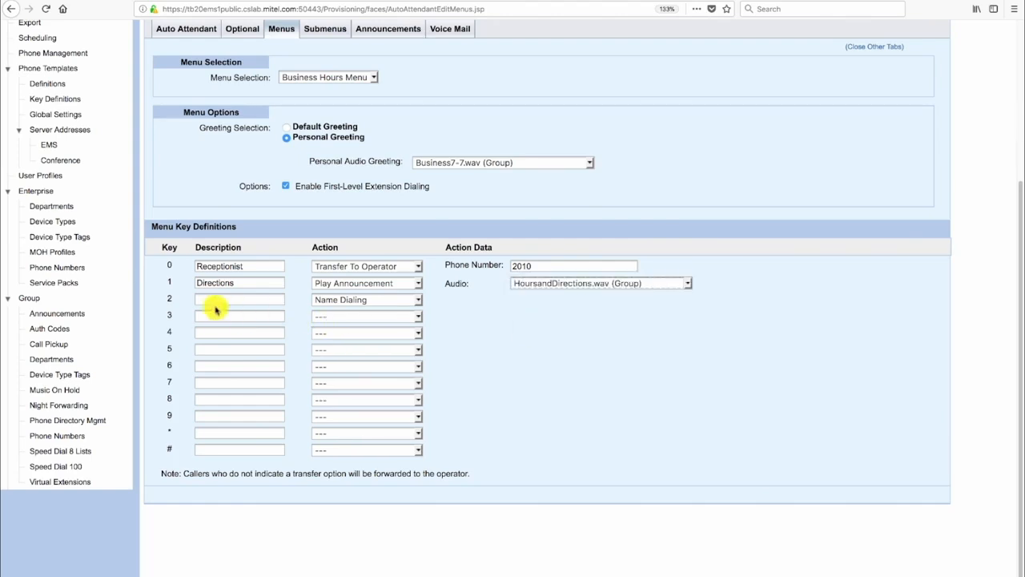
Define key 2 as Customer Service, with Transfer With Prompt to extension 2011
{"action": "left_click", "coordinate": [419, 302]}
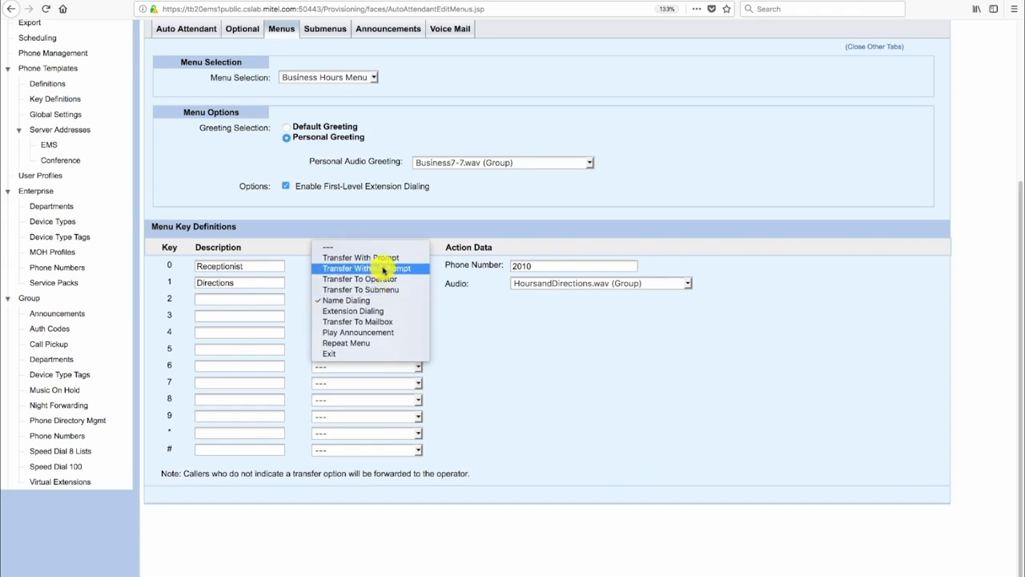
{"action": "left_click", "coordinate": [386, 258]}
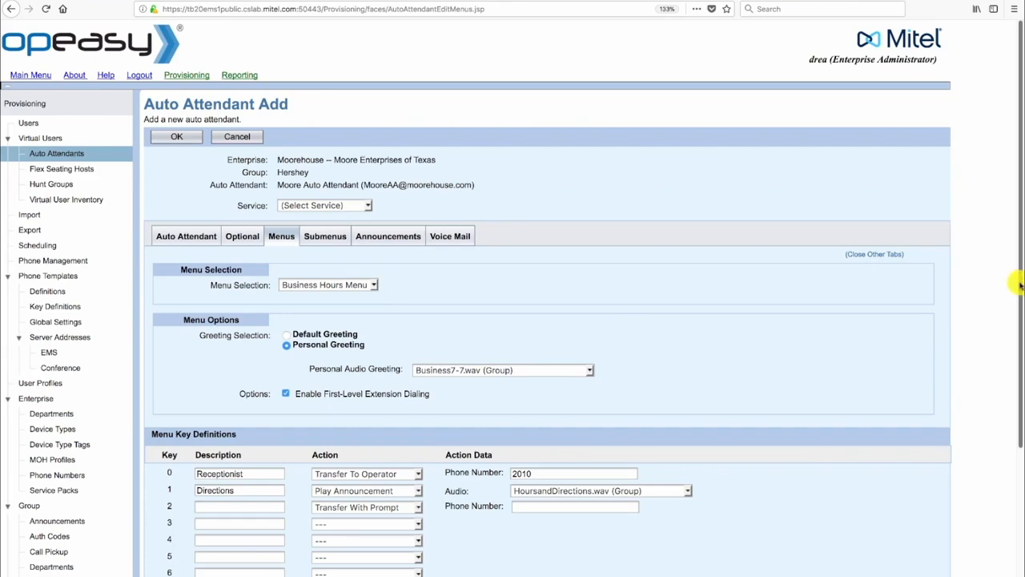
{"action": "left_click_drag", "start_coordinate": [1018, 286], "coordinate": [1015, 389]}
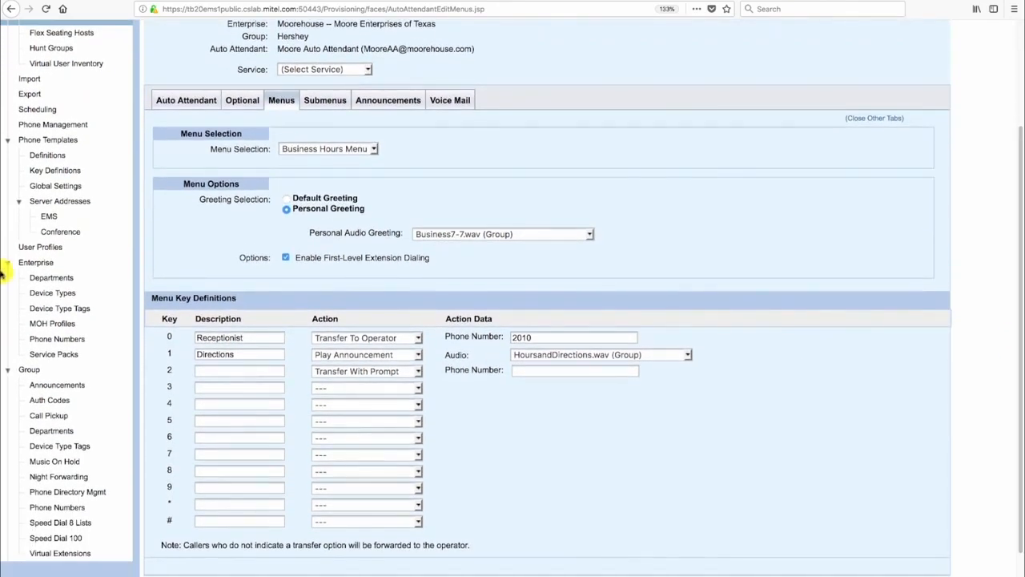
{"action": "left_click", "coordinate": [210, 369]}
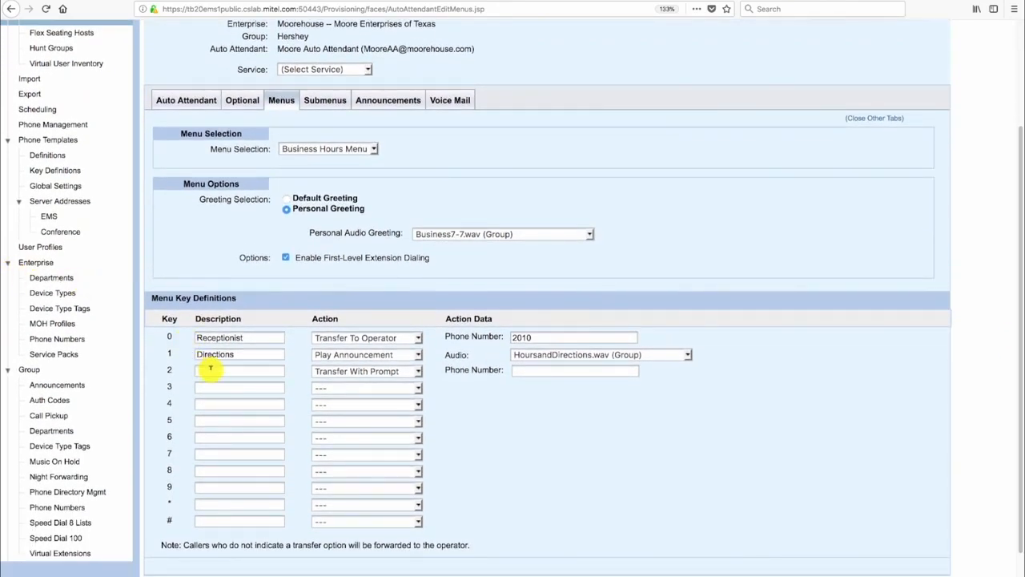
{"action": "type", "text": "Customer Service"}
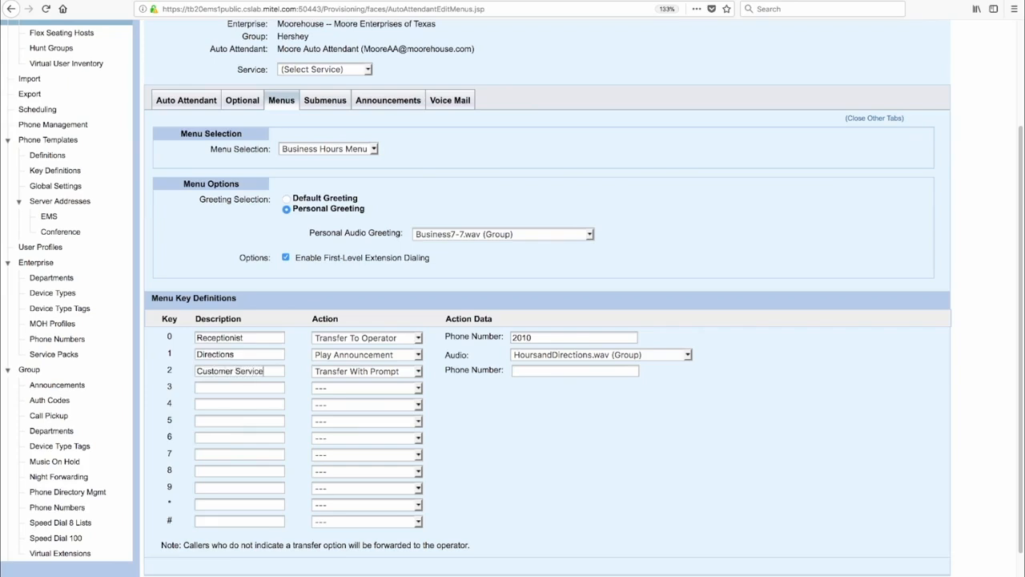
{"action": "left_click", "coordinate": [526, 371]}
{"action": "type", "text": "2011"}
Define key 3 of the Business Hours Menu as Sales, with the Transfer To Submenu action
{"action": "left_click", "coordinate": [418, 388]}
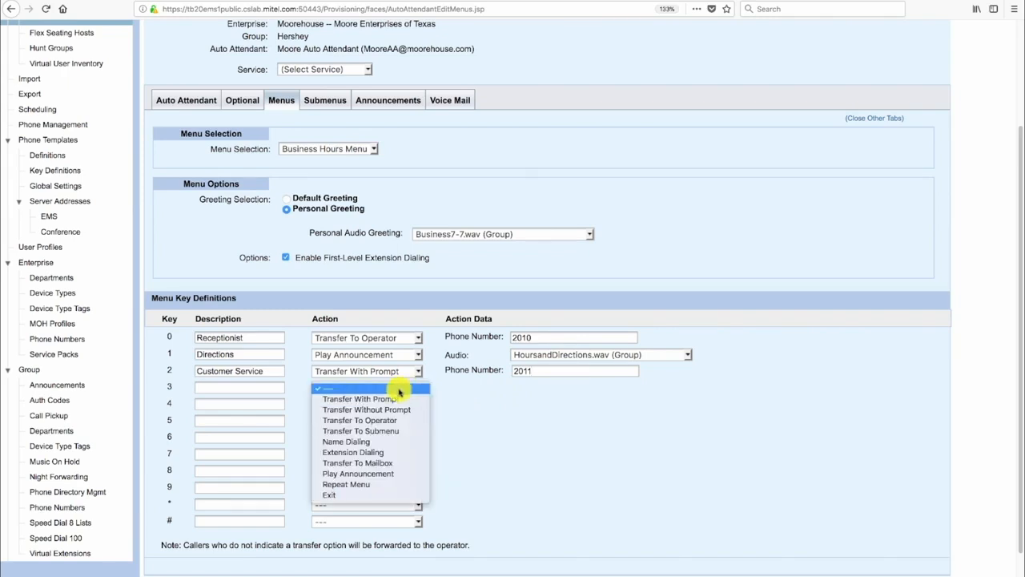
{"action": "left_click", "coordinate": [384, 399]}
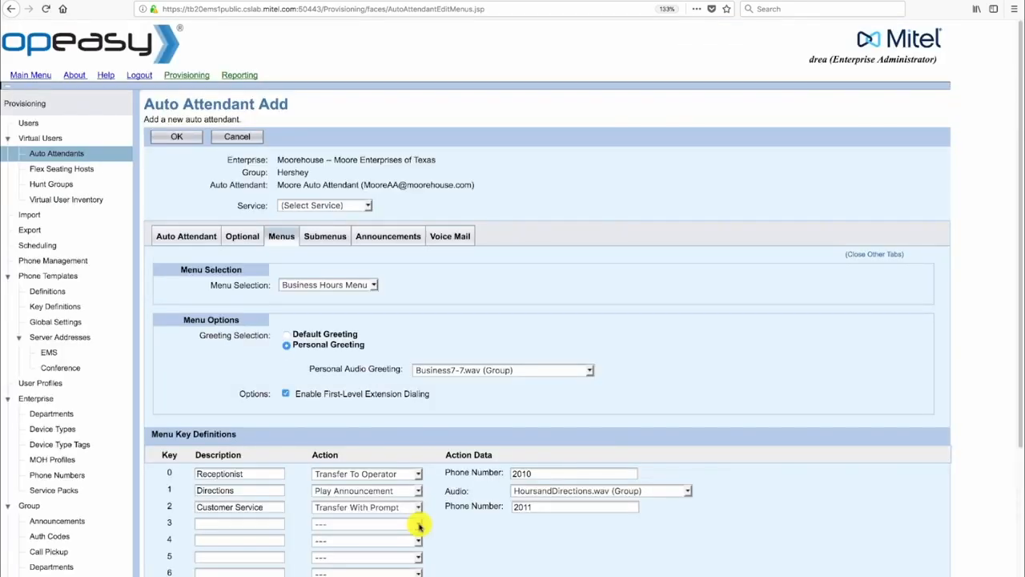
{"action": "left_click", "coordinate": [418, 524]}
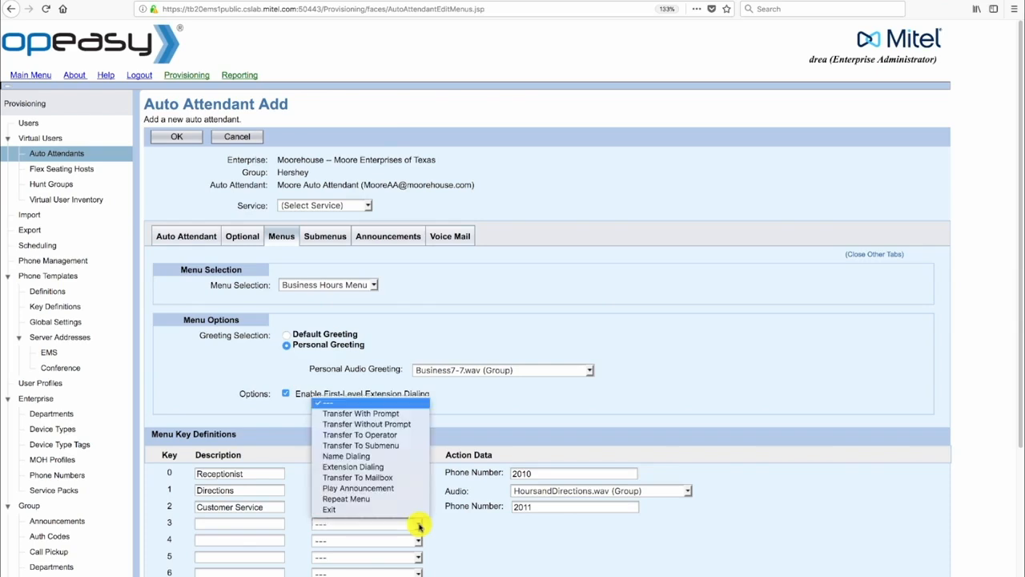
{"action": "left_click", "coordinate": [401, 445]}
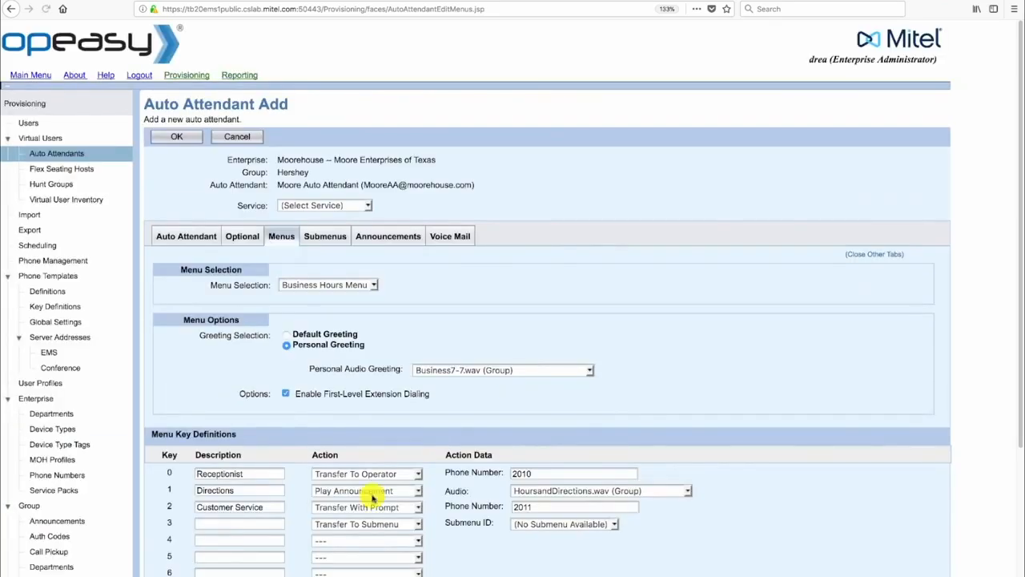
{"action": "left_click", "coordinate": [222, 522]}
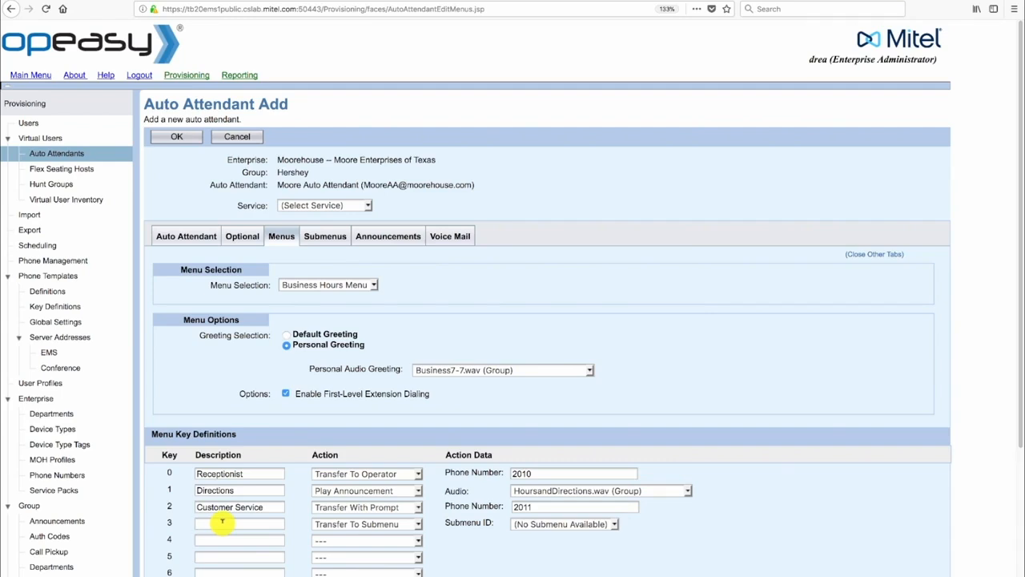
{"action": "type", "text": "Sales"}
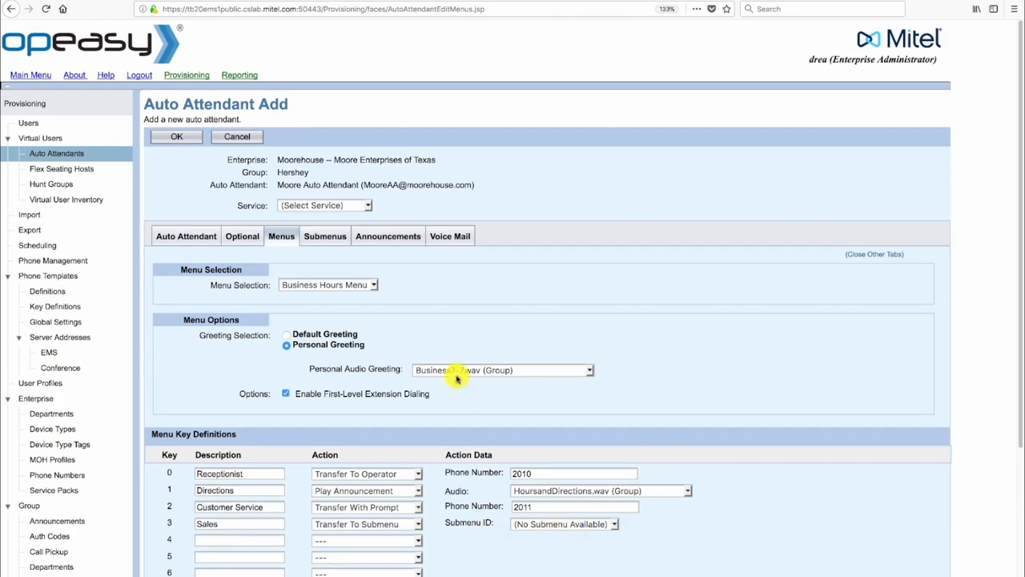
Add a submenu with the ID SalesSubMenu and give it the personal greeting Sales.wav (Group)
{"action": "left_click", "coordinate": [330, 239]}
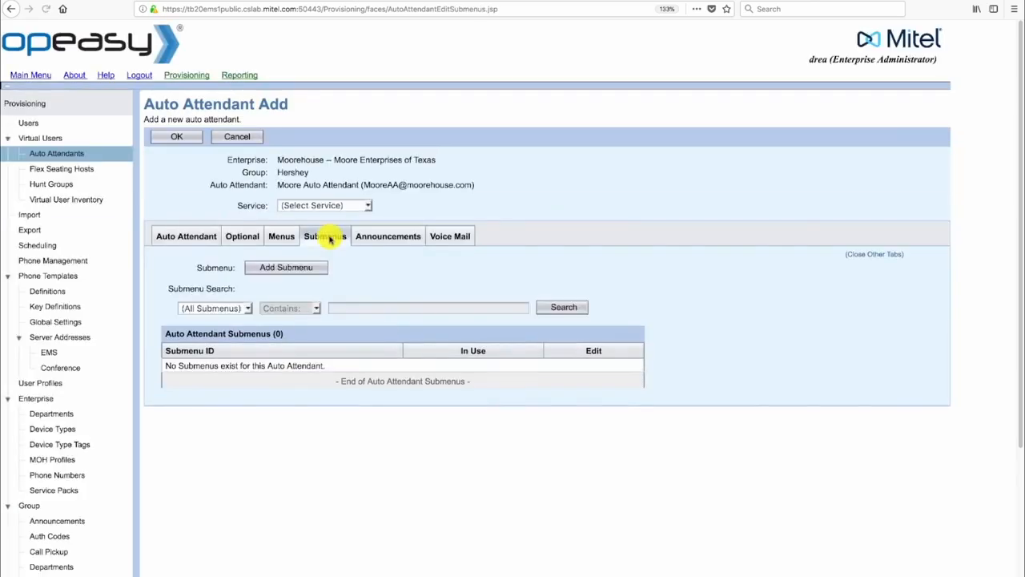
{"action": "left_click", "coordinate": [287, 268]}
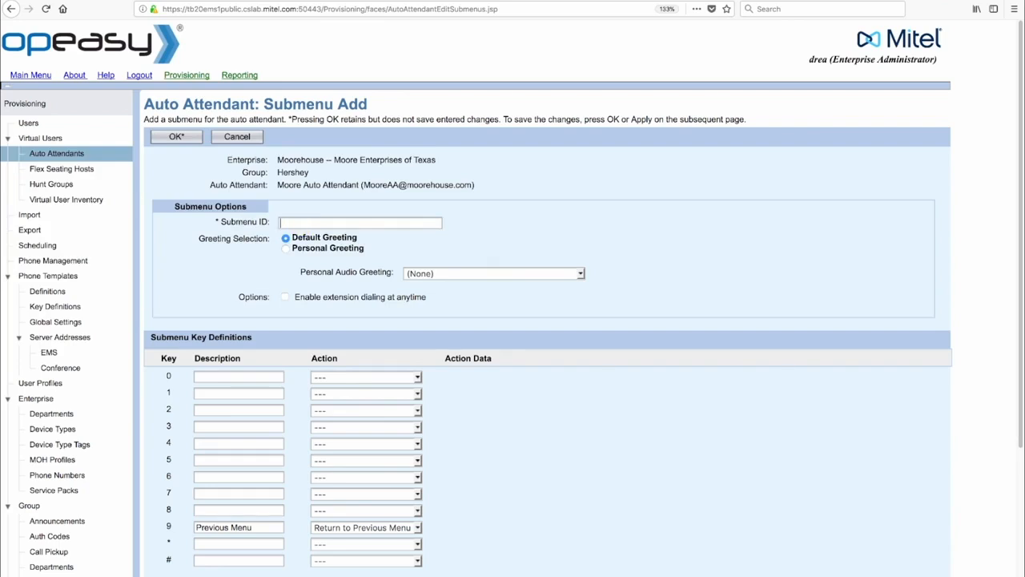
{"action": "type", "text": "SalesSubMenu"}
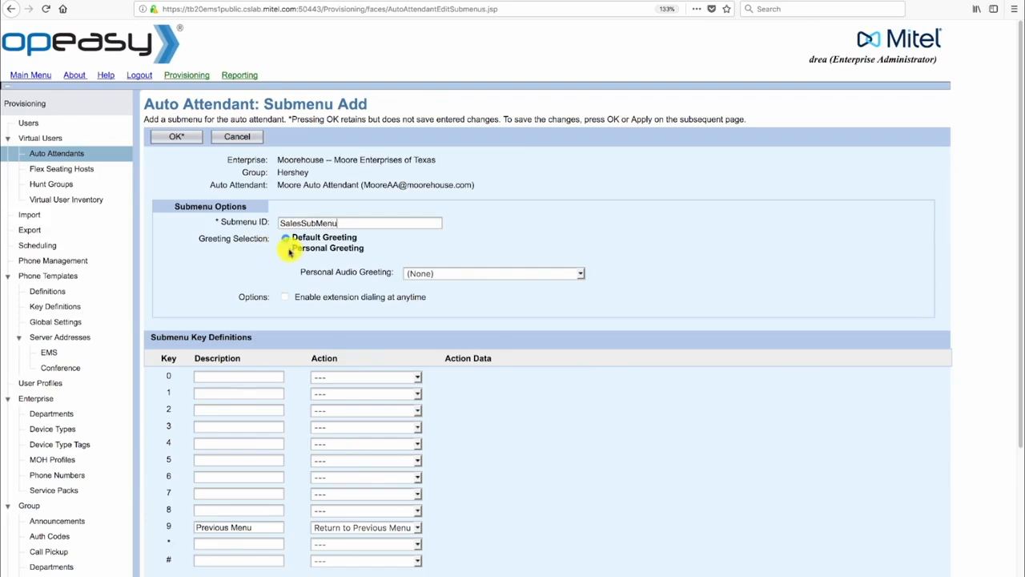
{"action": "left_click", "coordinate": [287, 248]}
{"action": "left_click", "coordinate": [287, 248]}
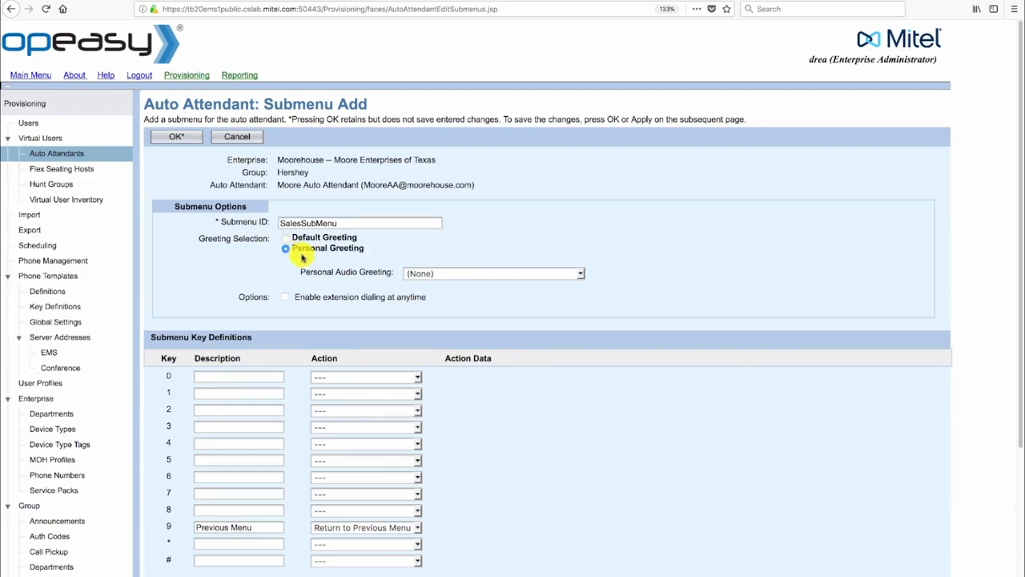
{"action": "left_click", "coordinate": [581, 275]}
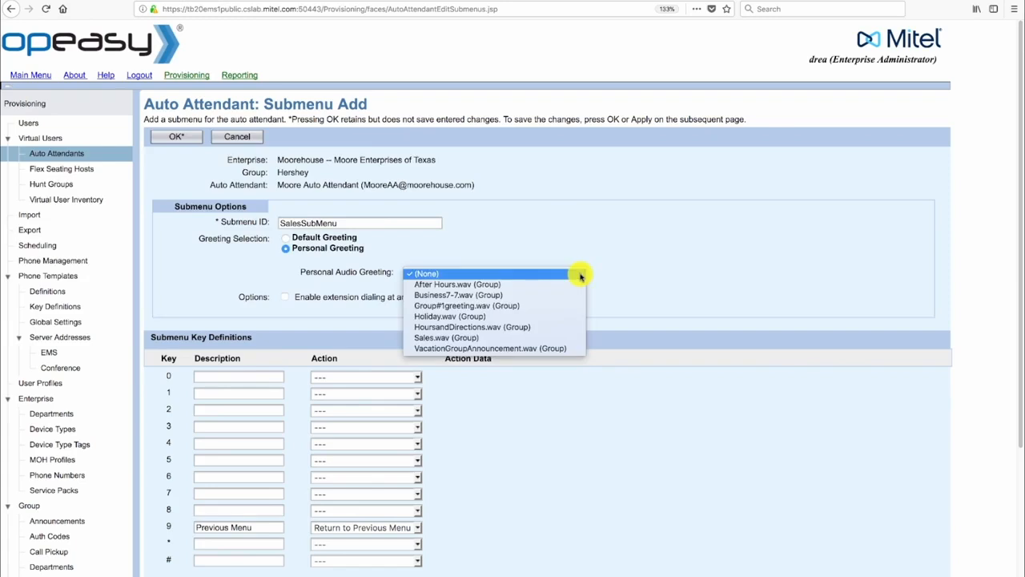
{"action": "left_click", "coordinate": [448, 338]}
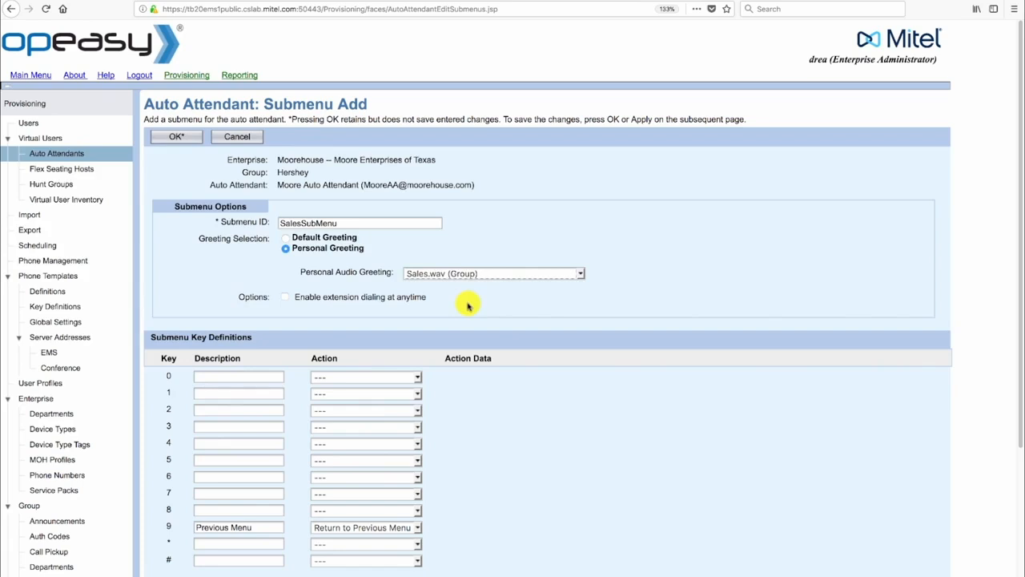
Define key 0 of the sales submenu as US Sales, with Transfer With Prompt to extension 2012
{"action": "left_click", "coordinate": [418, 377]}
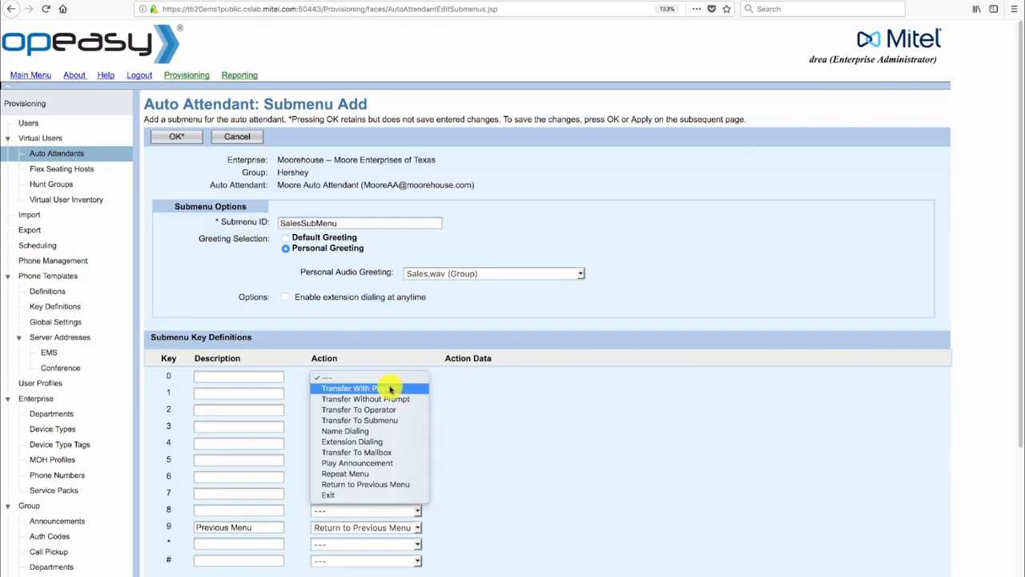
{"action": "left_click", "coordinate": [391, 390]}
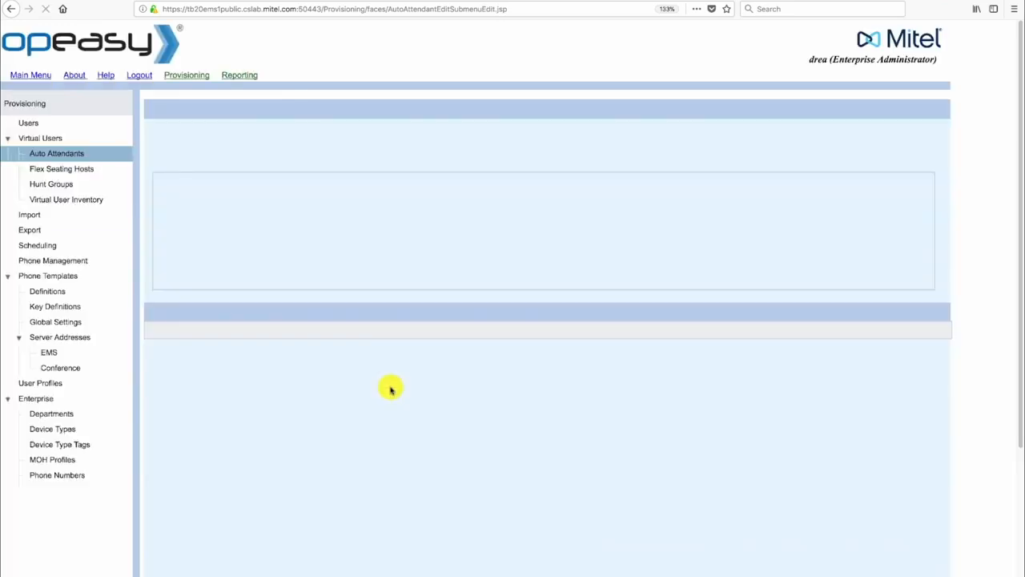
{"action": "left_click", "coordinate": [534, 376]}
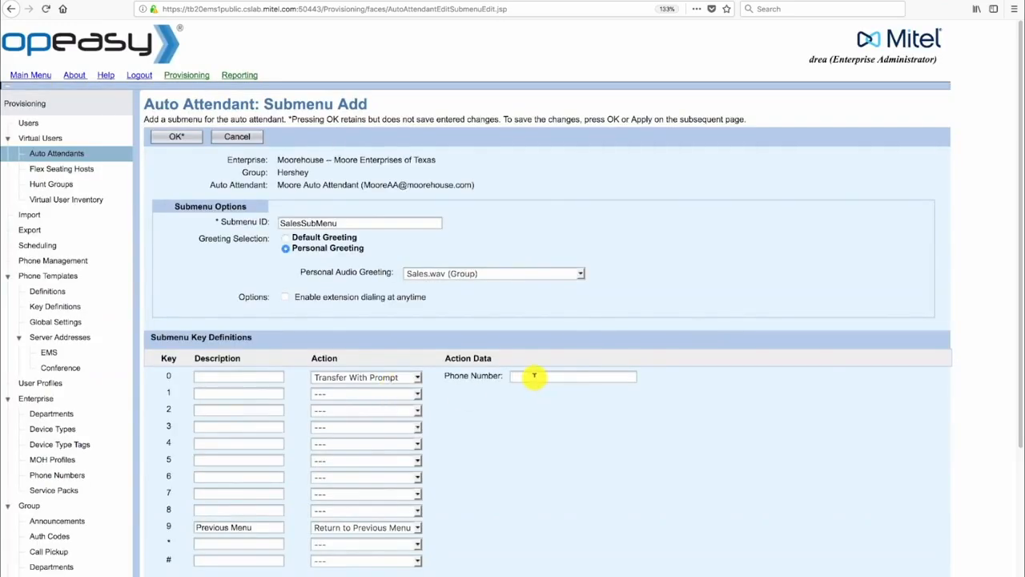
{"action": "type", "text": "2012"}
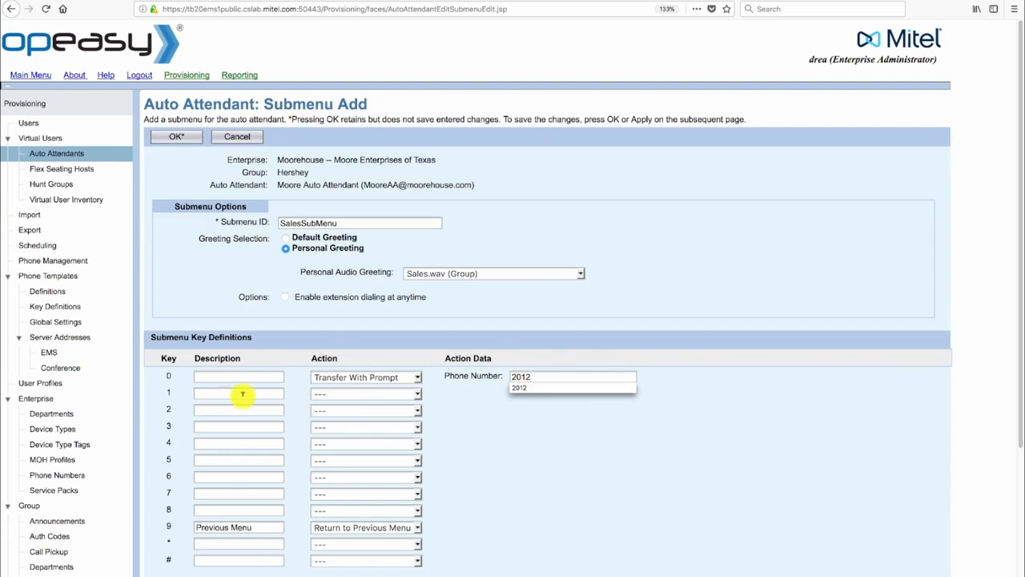
{"action": "left_click", "coordinate": [219, 375]}
{"action": "left_click", "coordinate": [233, 376]}
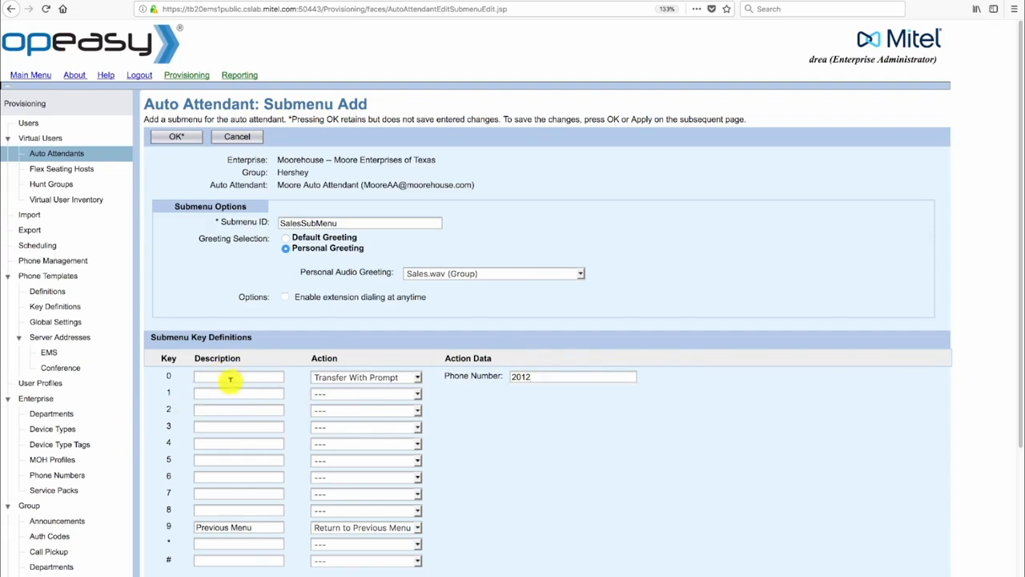
{"action": "type", "text": "US Sales"}
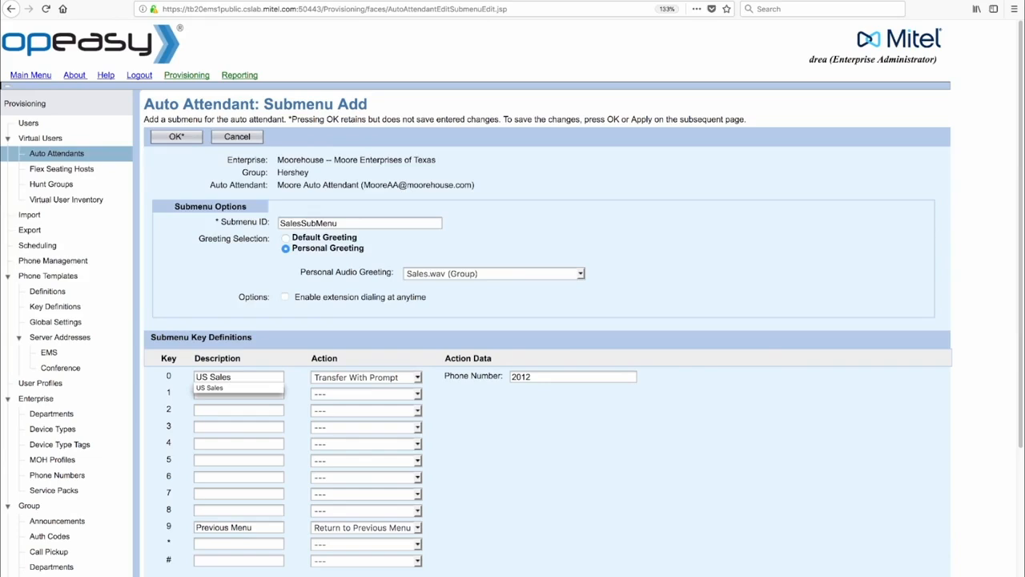
{"action": "key", "text": "Return"}
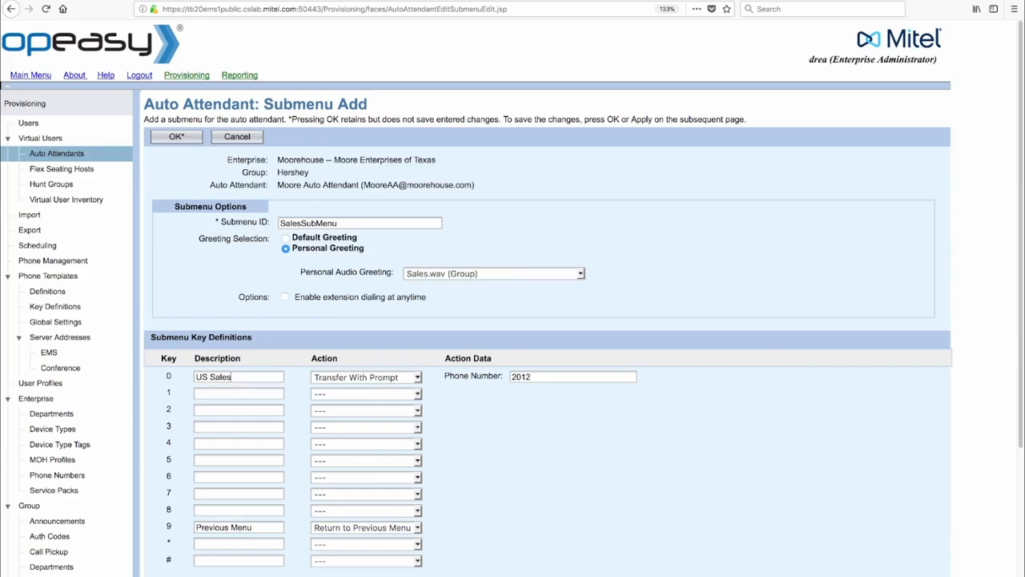
Define key 1 of the sales submenu as Intl Sales, with Transfer With Prompt to extension 2013, and accept the submenu
{"action": "left_click", "coordinate": [417, 396]}
{"action": "left_click", "coordinate": [416, 396]}
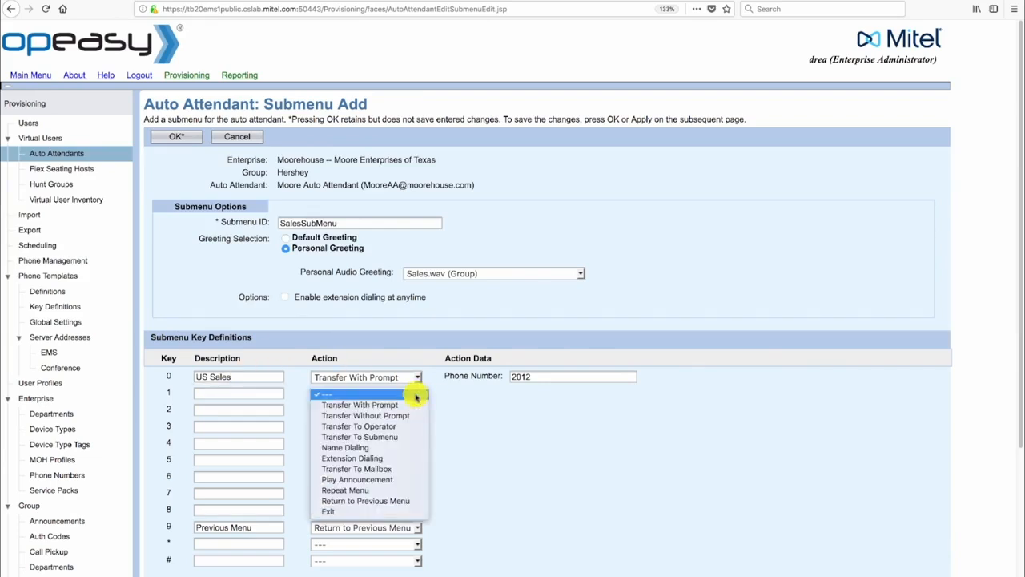
{"action": "left_click", "coordinate": [380, 406]}
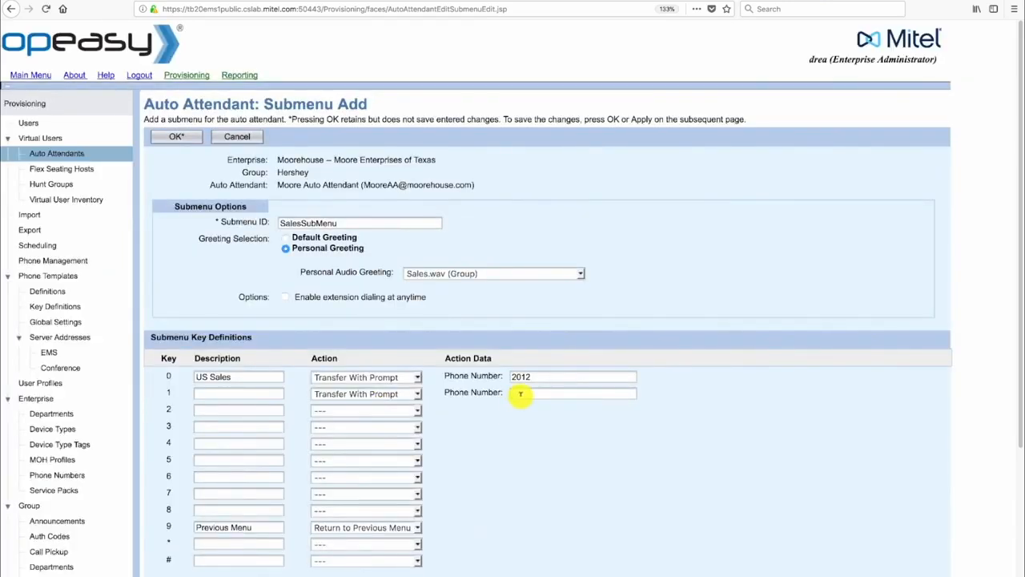
{"action": "left_click", "coordinate": [520, 393]}
{"action": "type", "text": "2013"}
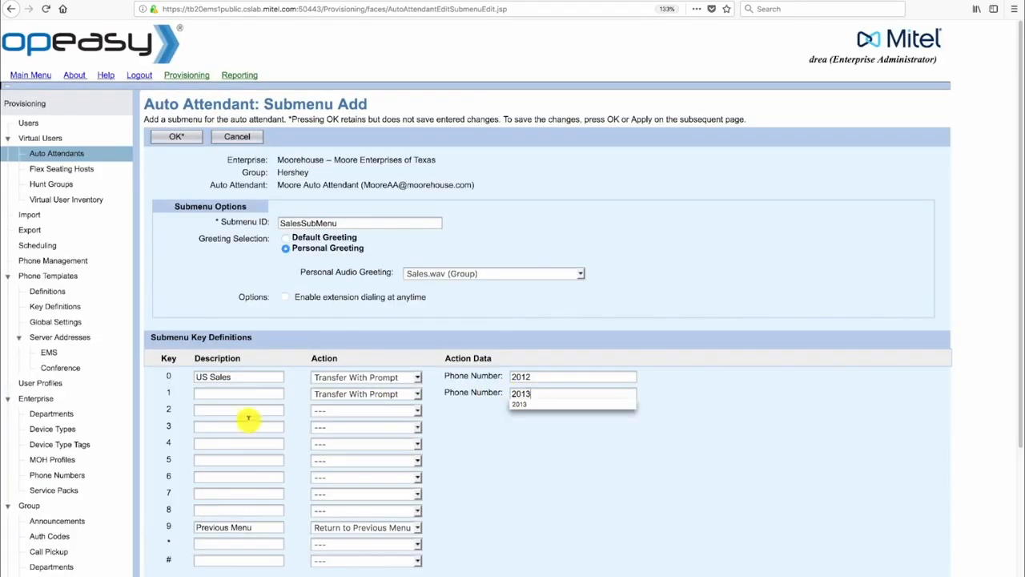
{"action": "left_click", "coordinate": [217, 392]}
{"action": "type", "text": "I"}
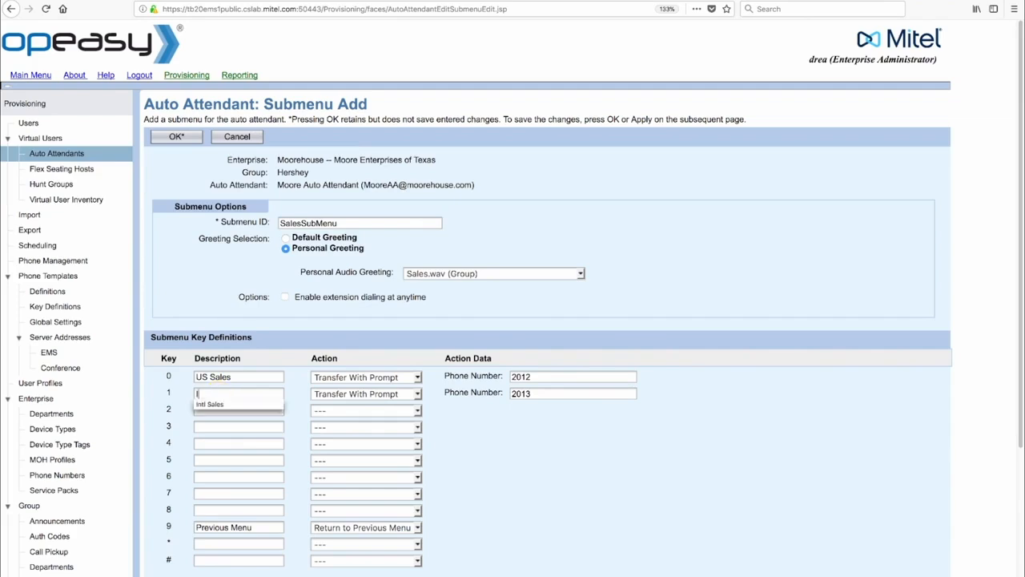
{"action": "type", "text": "ntl Sales"}
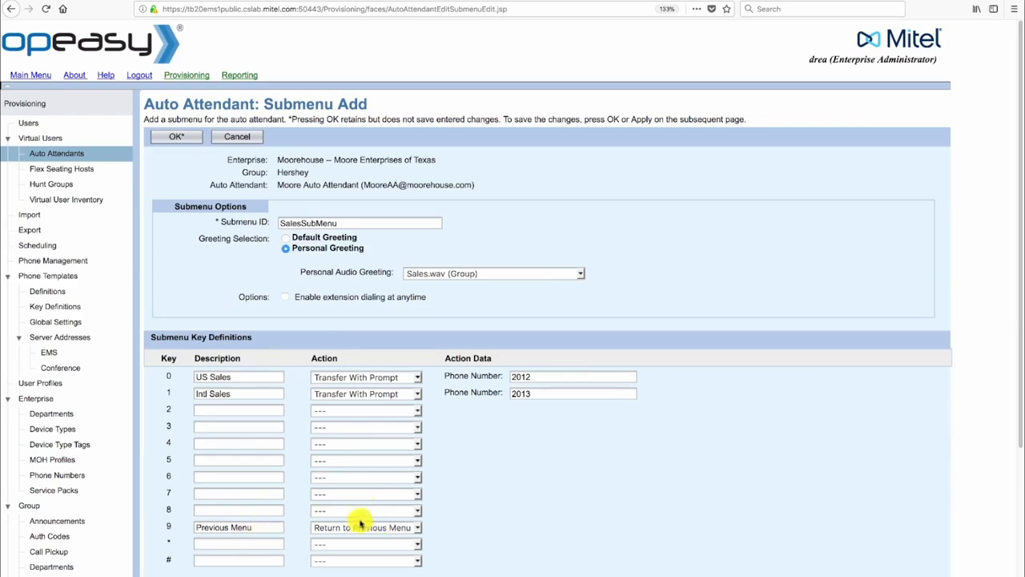
{"action": "left_click", "coordinate": [181, 139]}
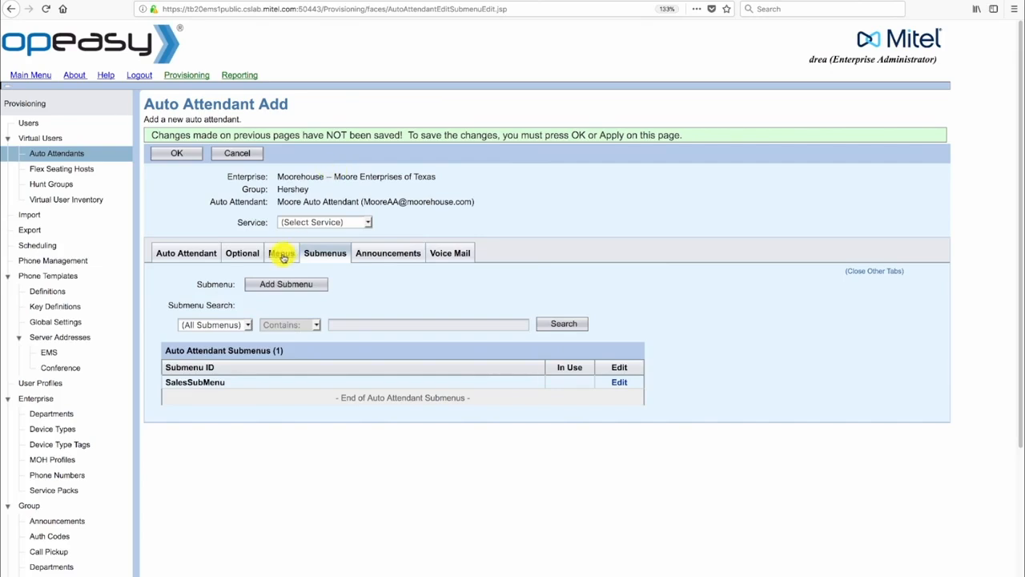
Assign SalesSubMenu as the submenu for key 3 of the Business Hours Menu
{"action": "left_click", "coordinate": [282, 255]}
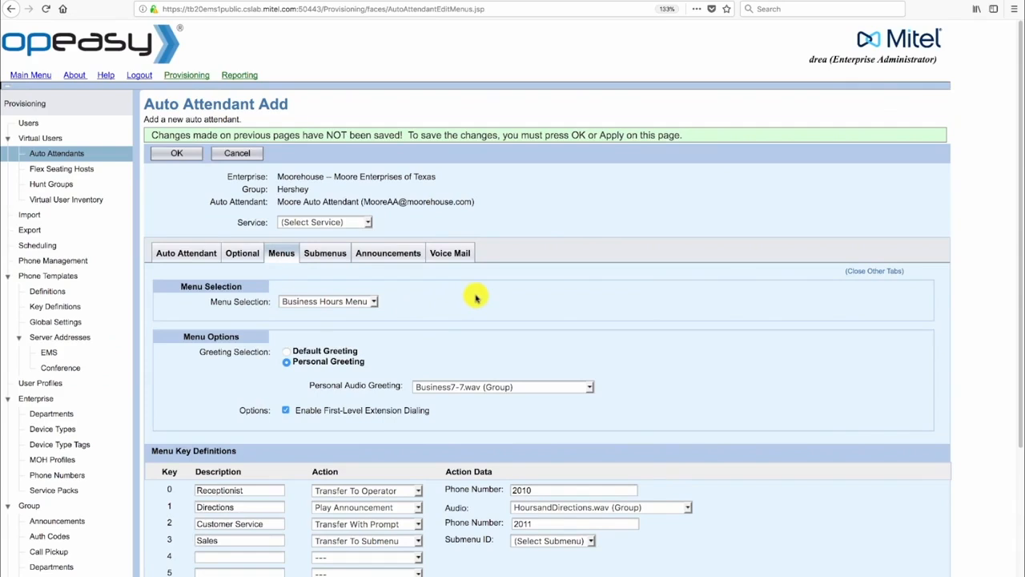
{"action": "left_click", "coordinate": [593, 544]}
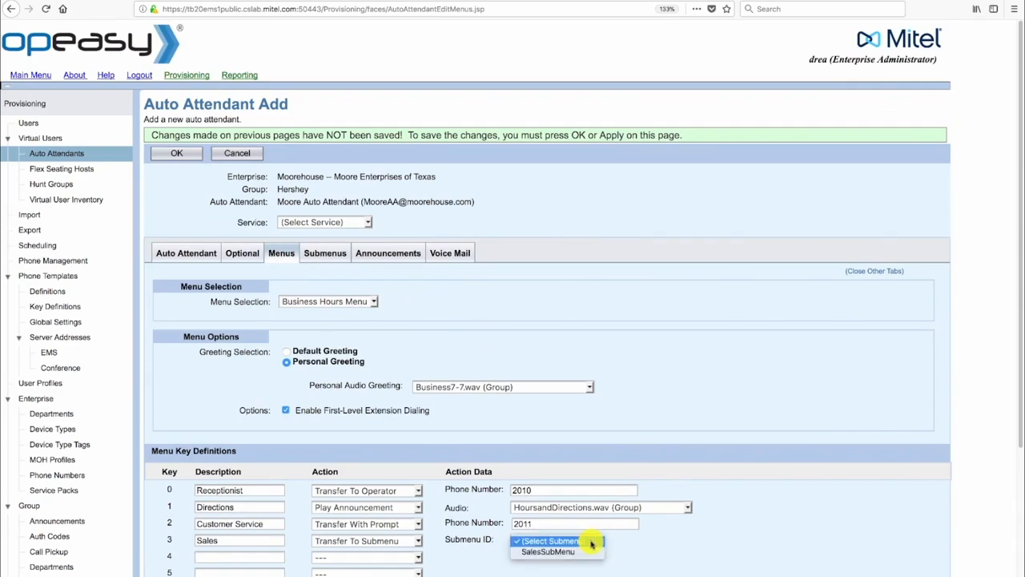
{"action": "left_click", "coordinate": [551, 553]}
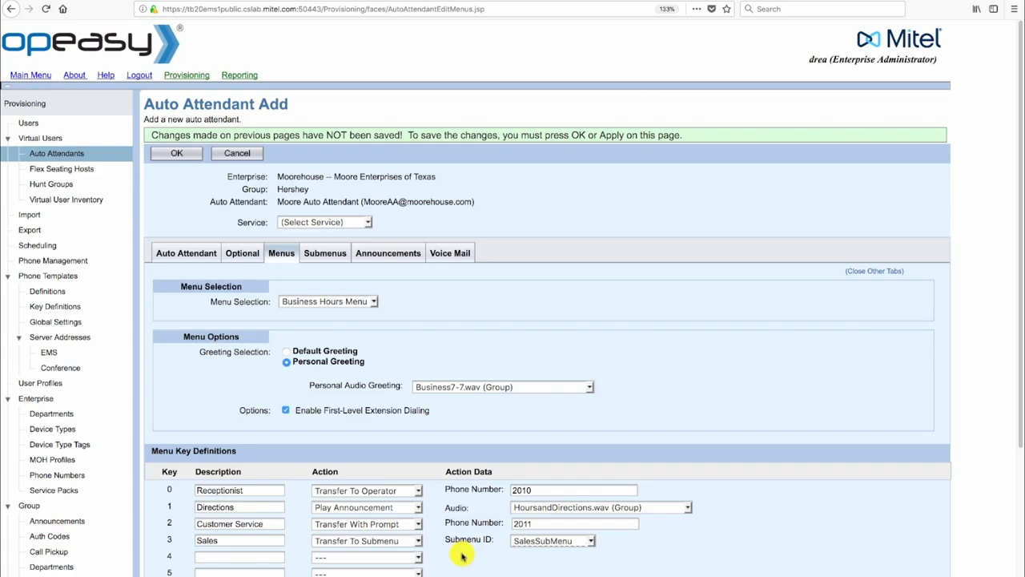
Define key 4 as NameDialing with the Name Dialing action, and key # as Repeat with the Repeat Menu action
{"action": "left_click", "coordinate": [418, 558]}
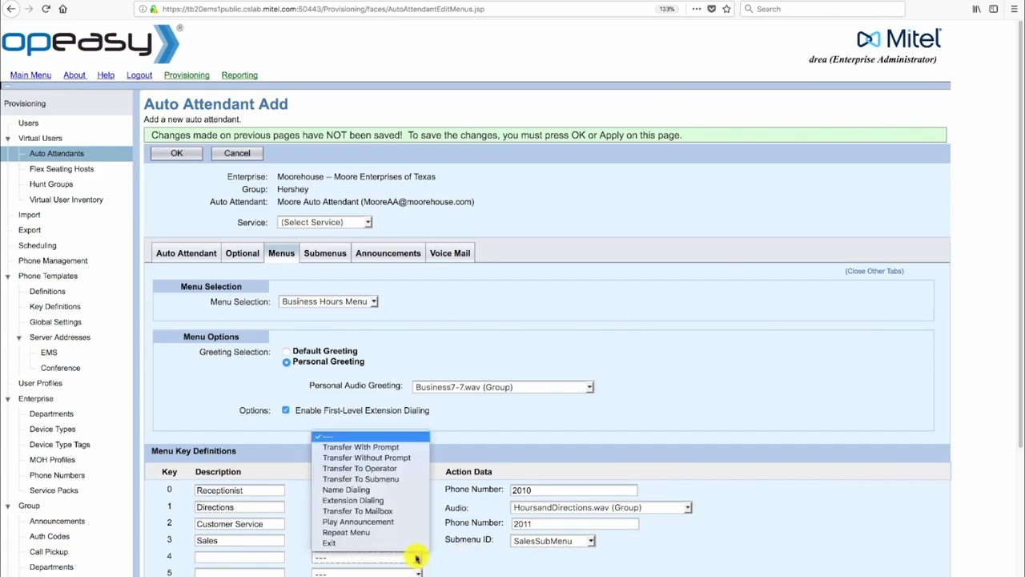
{"action": "left_click", "coordinate": [362, 490]}
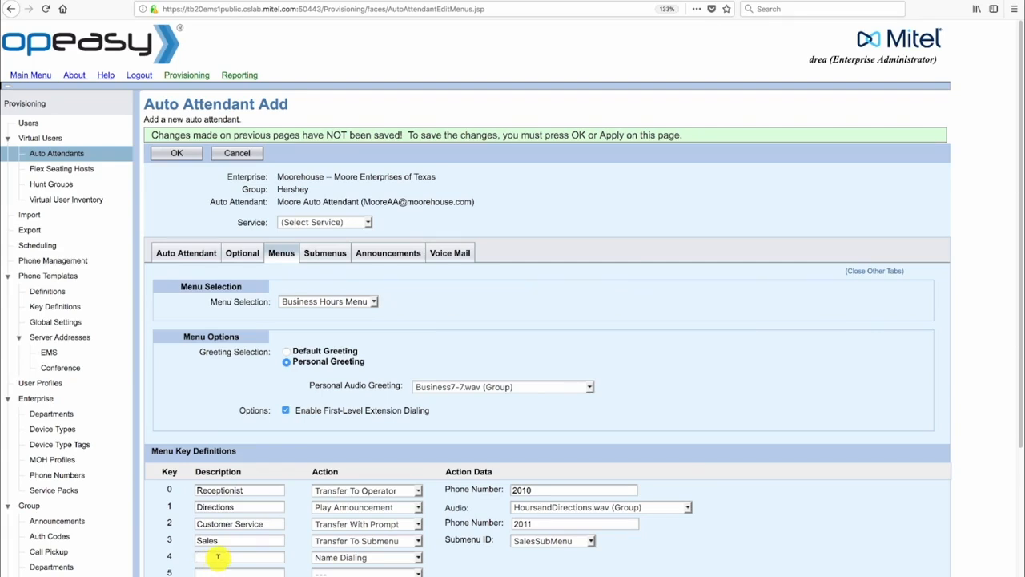
{"action": "type", "text": "Name Dialing"}
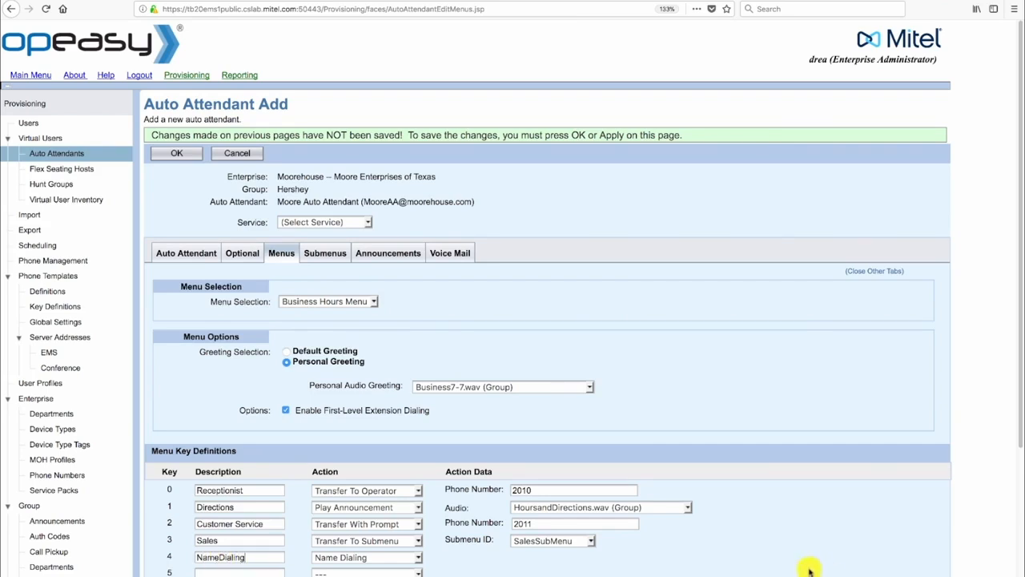
{"action": "left_click_drag", "start_coordinate": [1019, 357], "coordinate": [1019, 451]}
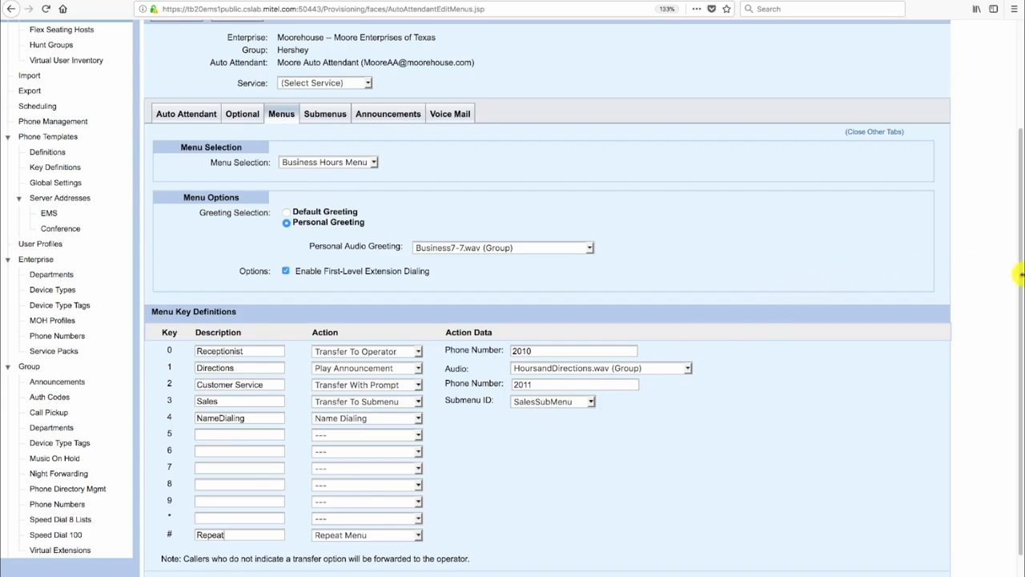
Save the new auto attendant and search for all auto attendants in the Hershey group
{"action": "left_click_drag", "start_coordinate": [1017, 287], "coordinate": [1020, 192]}
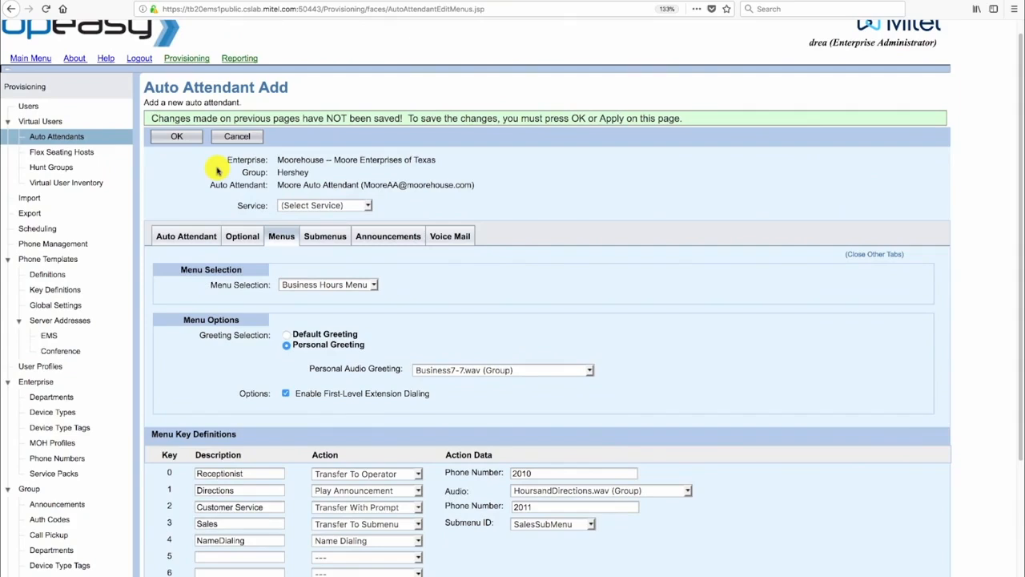
{"action": "left_click", "coordinate": [180, 138]}
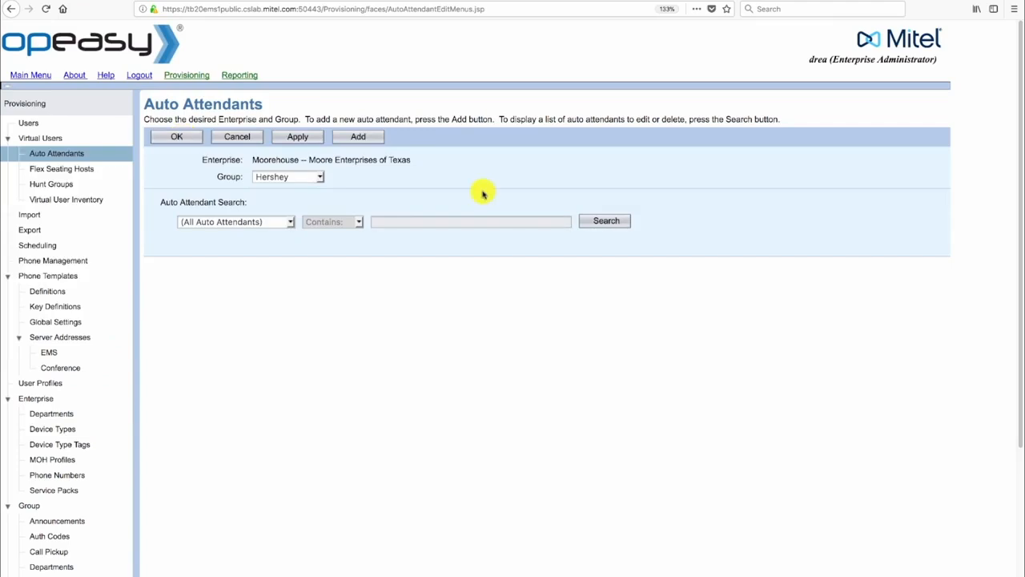
{"action": "left_click", "coordinate": [603, 222]}
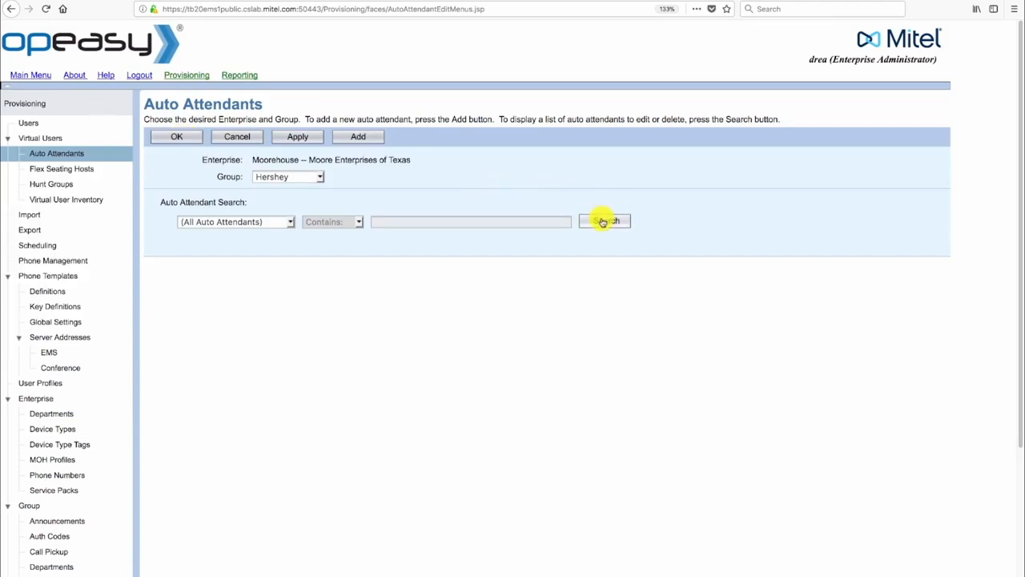